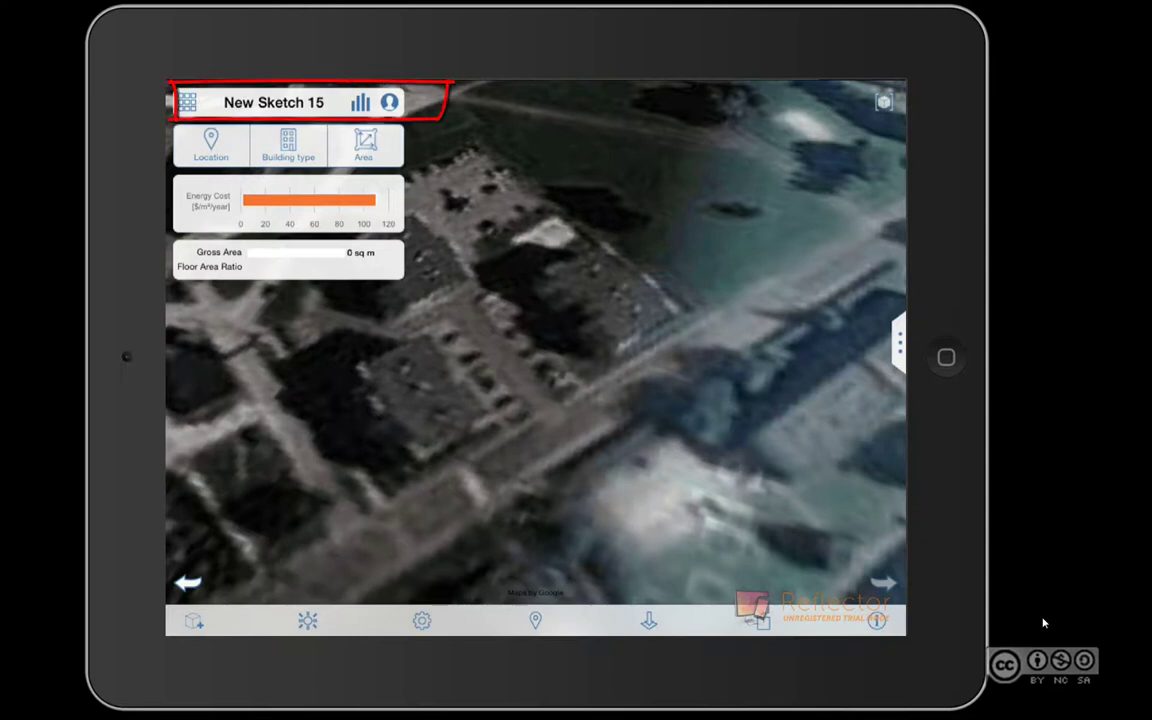
Step: Rename the sketch to 'Kortermaja Keilas'
click(273, 102)
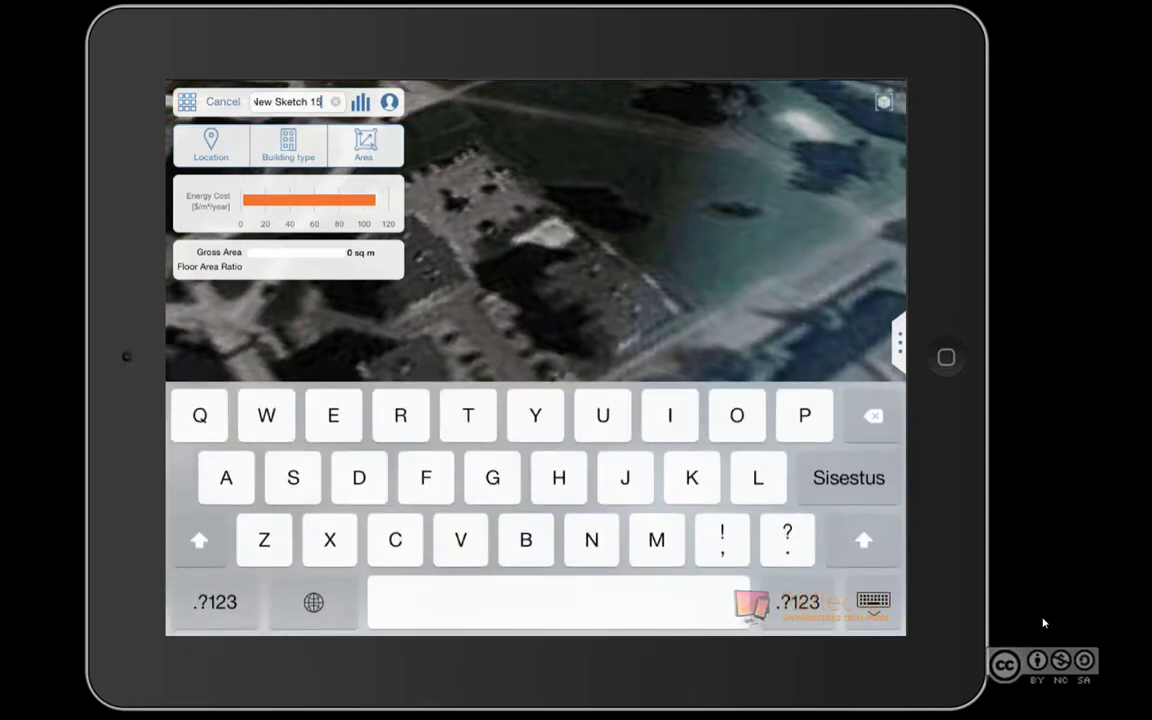
key(BackSpace)
key(BackSpace)
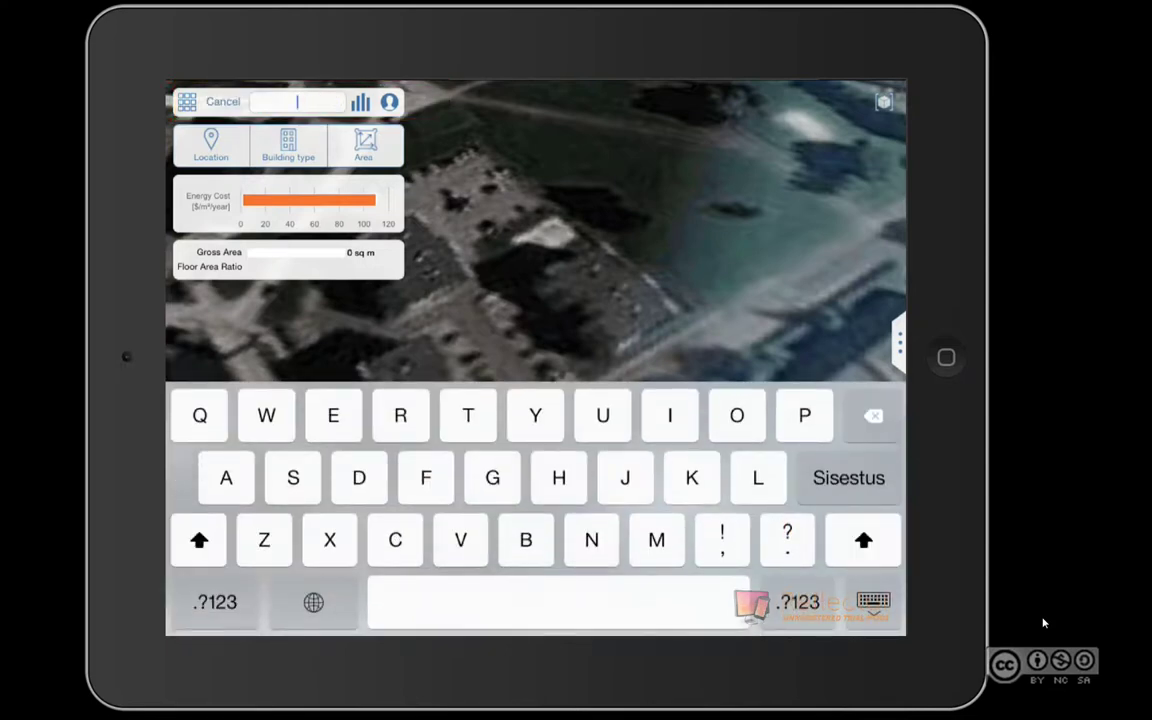
text(Kortermaja)
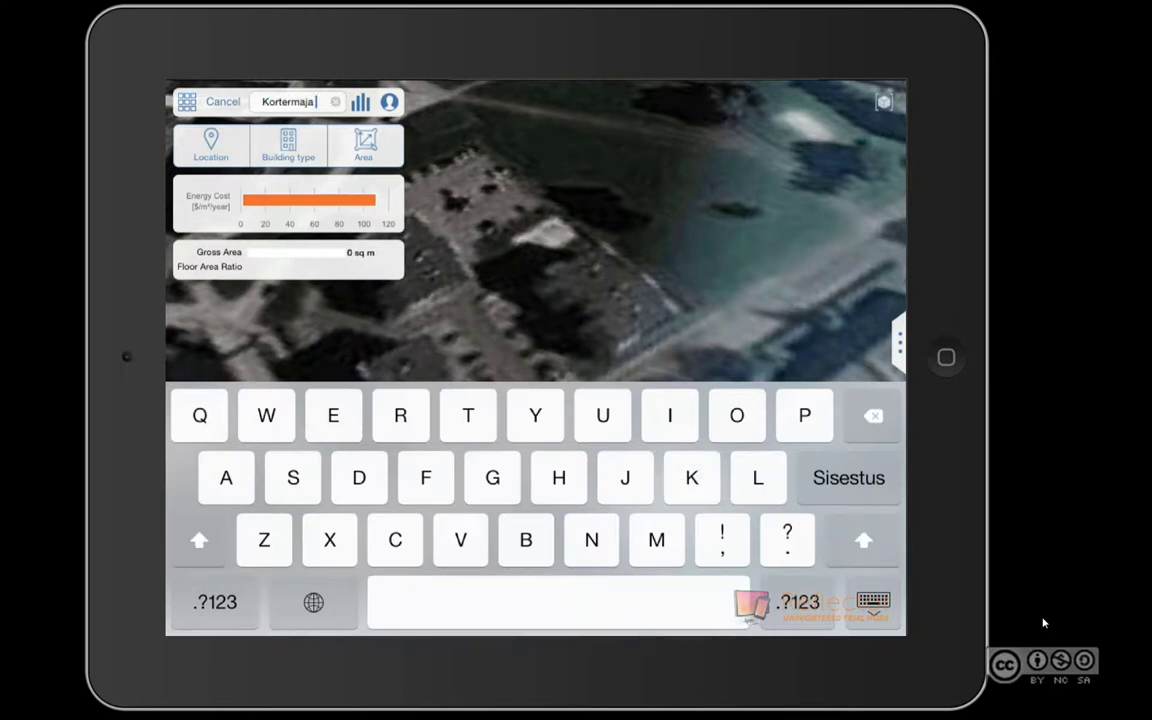
text( Keilas)
key(Return)
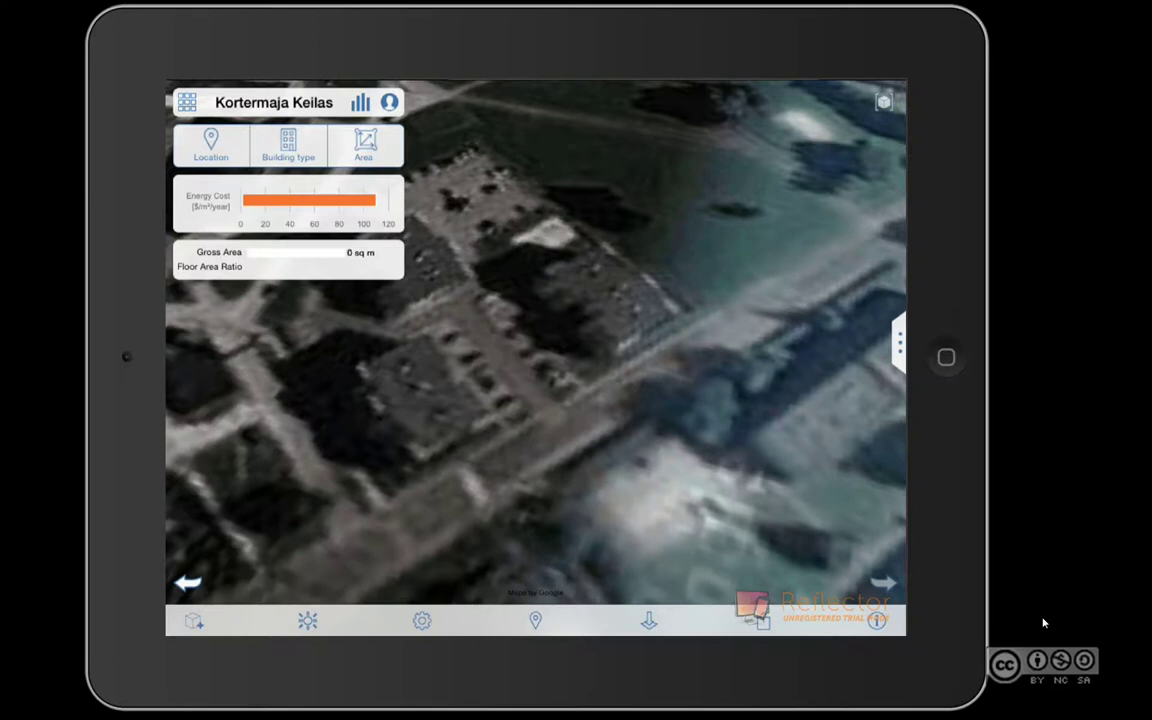
Step: Set the sketch's building type to Multi Family
click(288, 145)
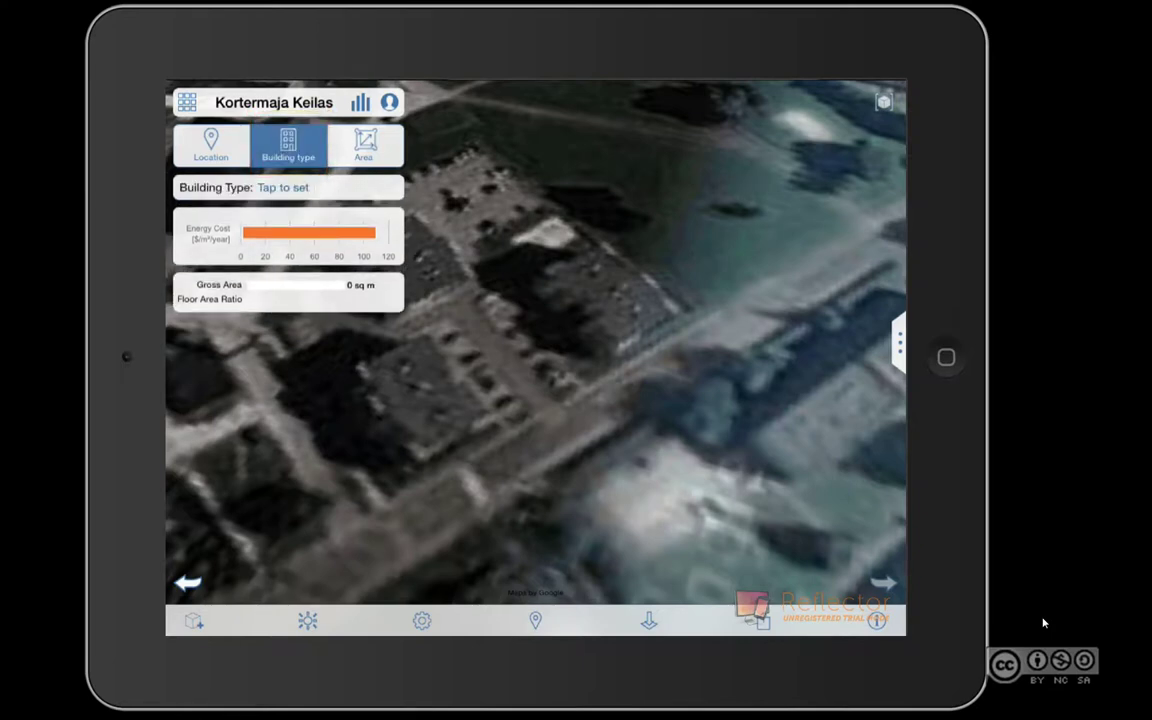
click(283, 187)
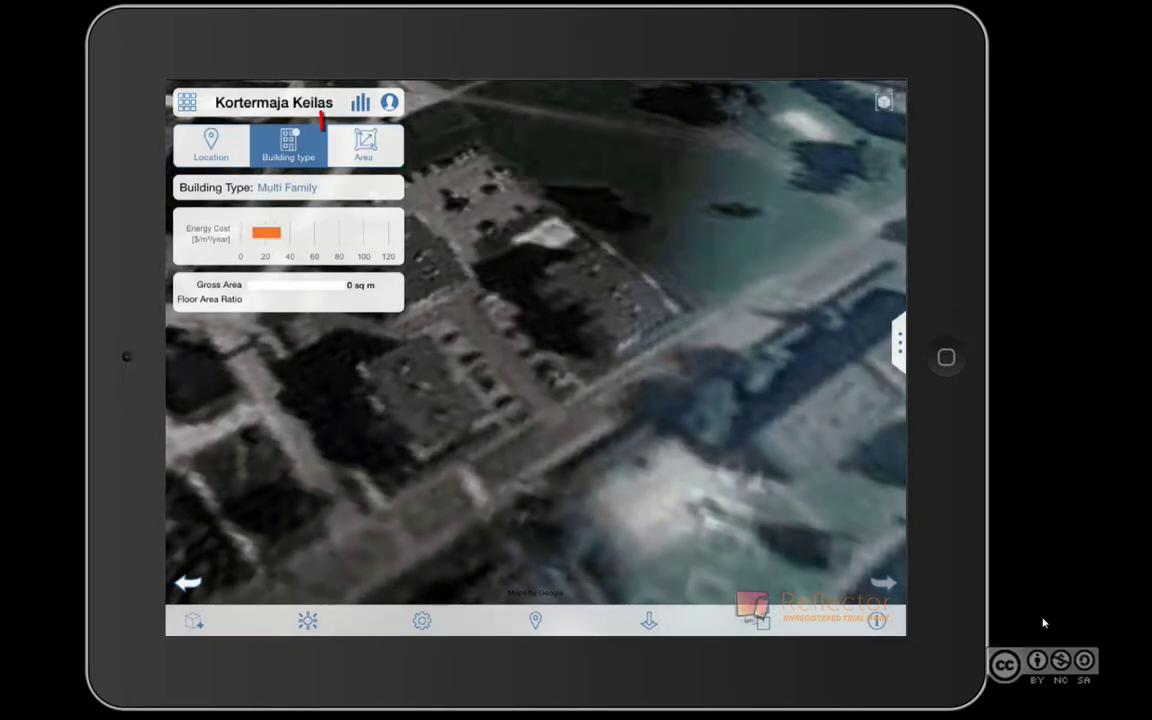
click(363, 145)
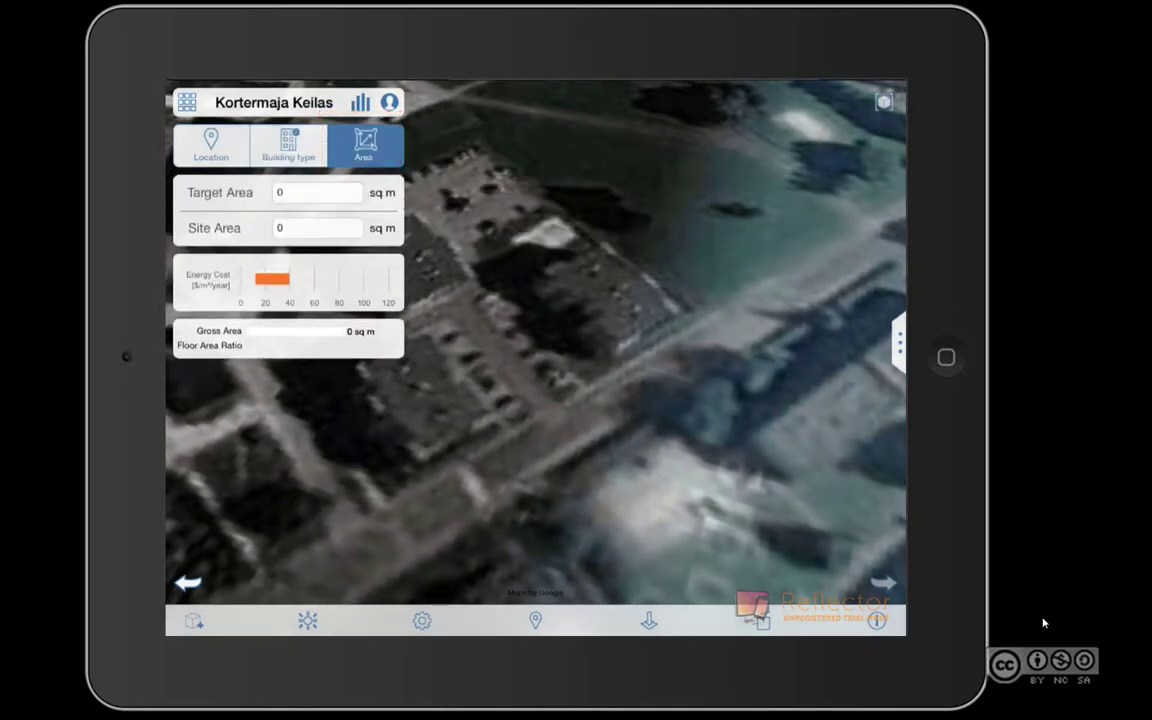
Step: Enter a target area of 2500 and a site area of 500 square metres
click(300, 192)
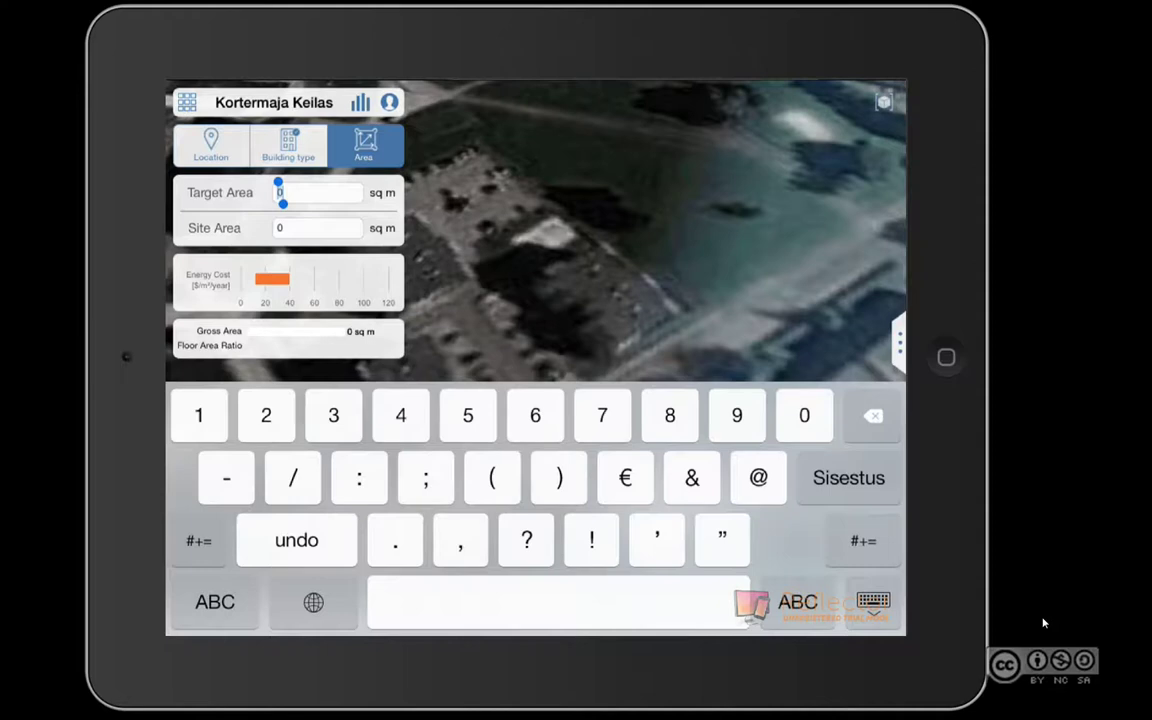
text(2500)
click(300, 228)
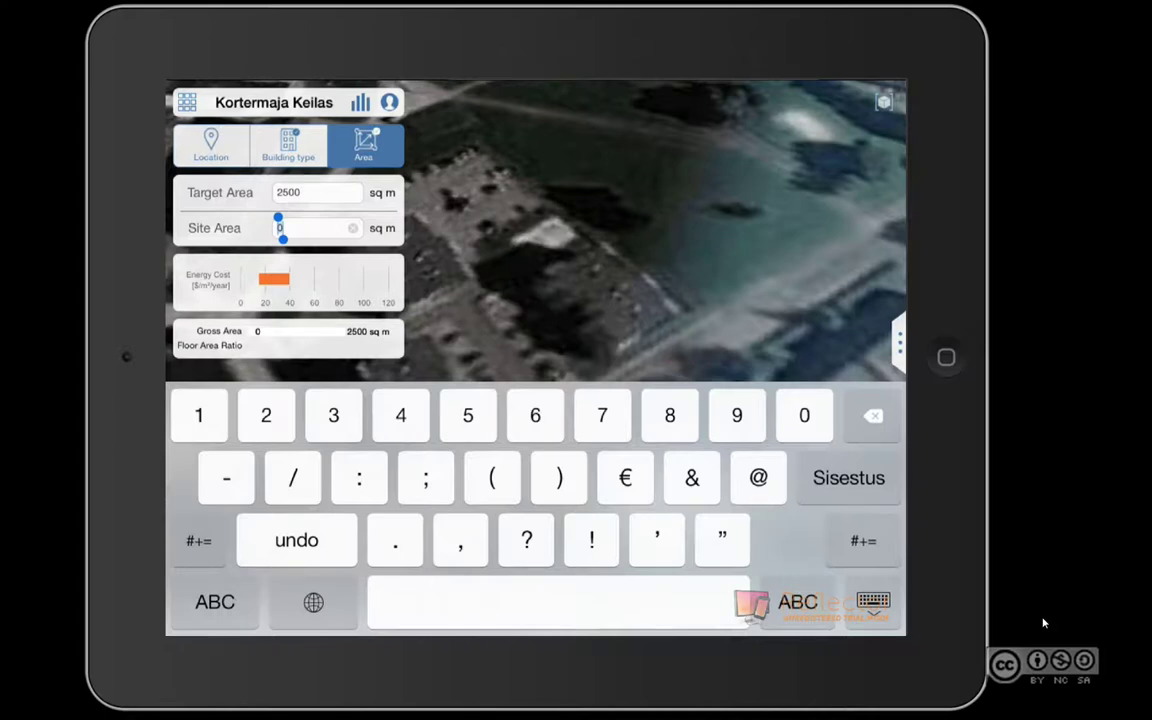
text(500)
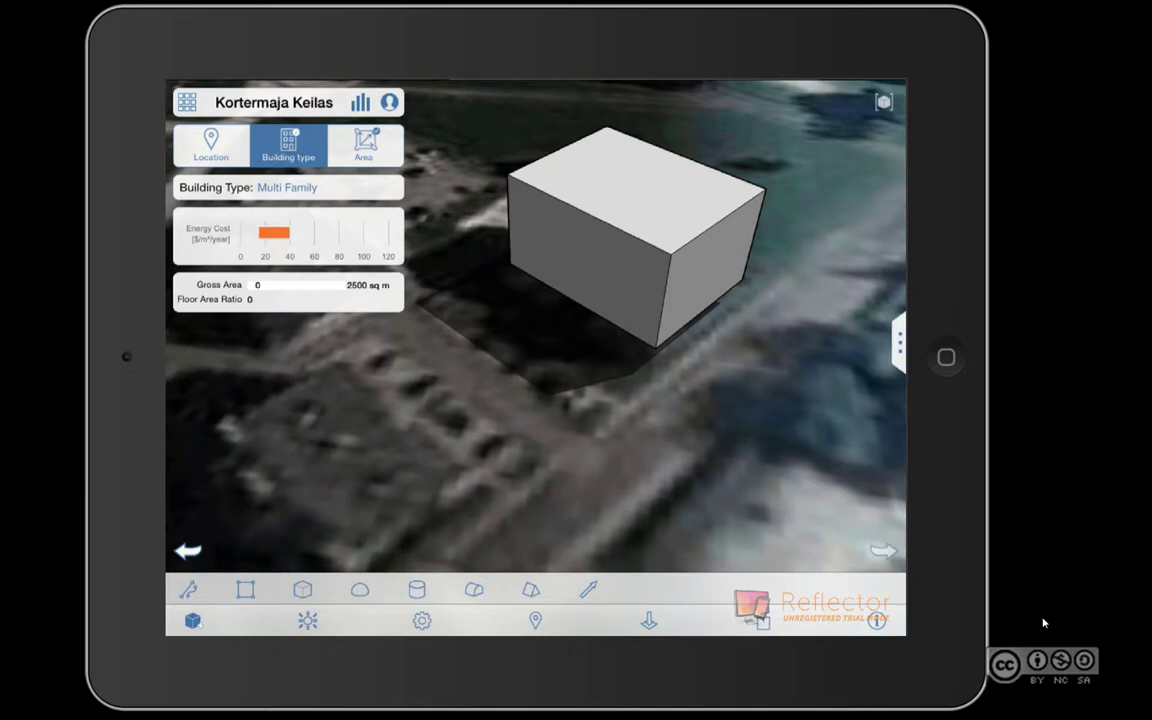
Step: Select the front face of the box mass
click(590, 262)
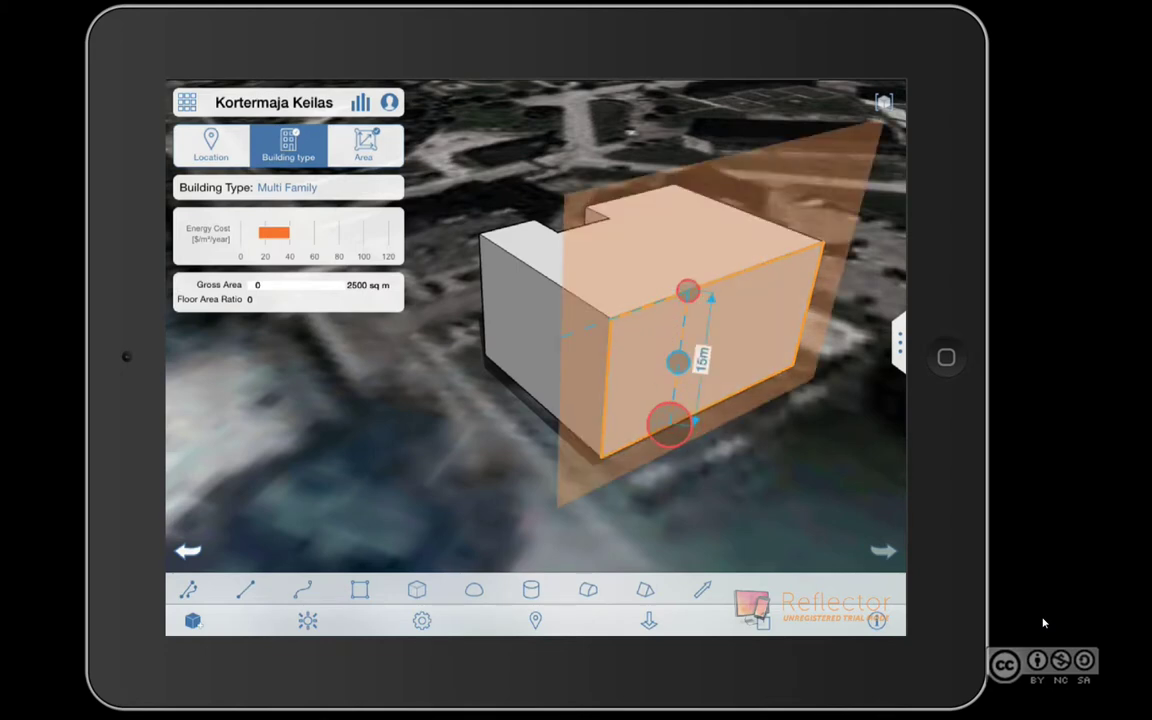
Step: Push/pull the right section of the front wall
click(740, 330)
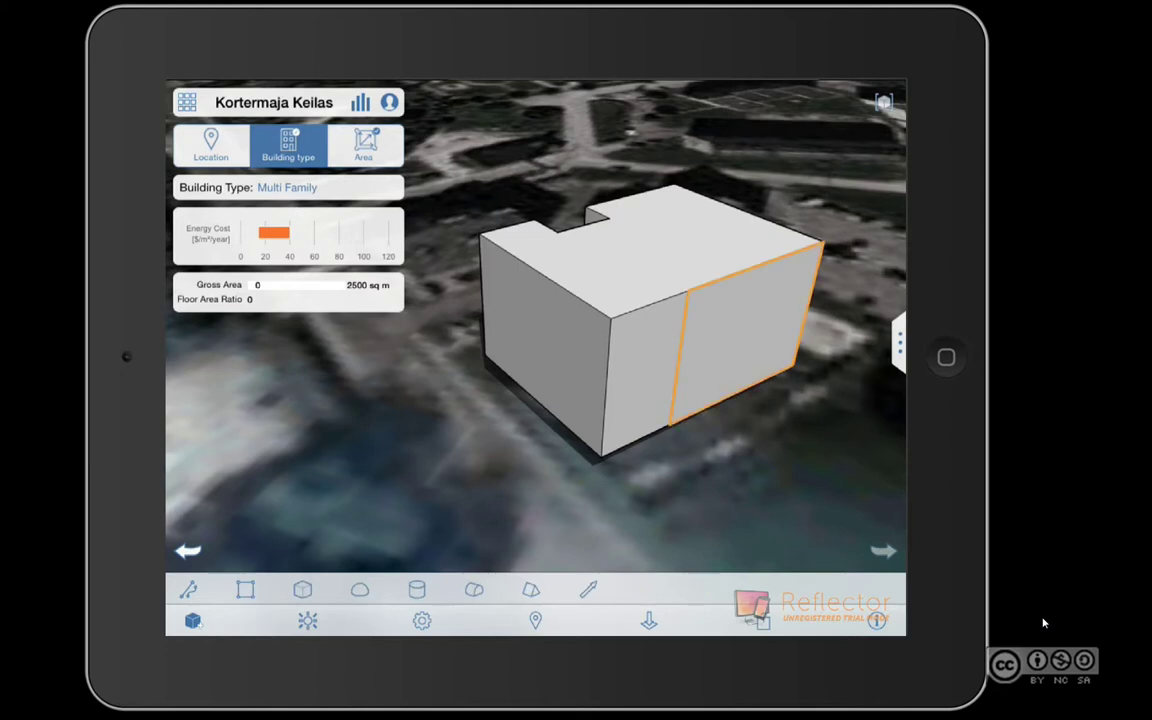
click(740, 330)
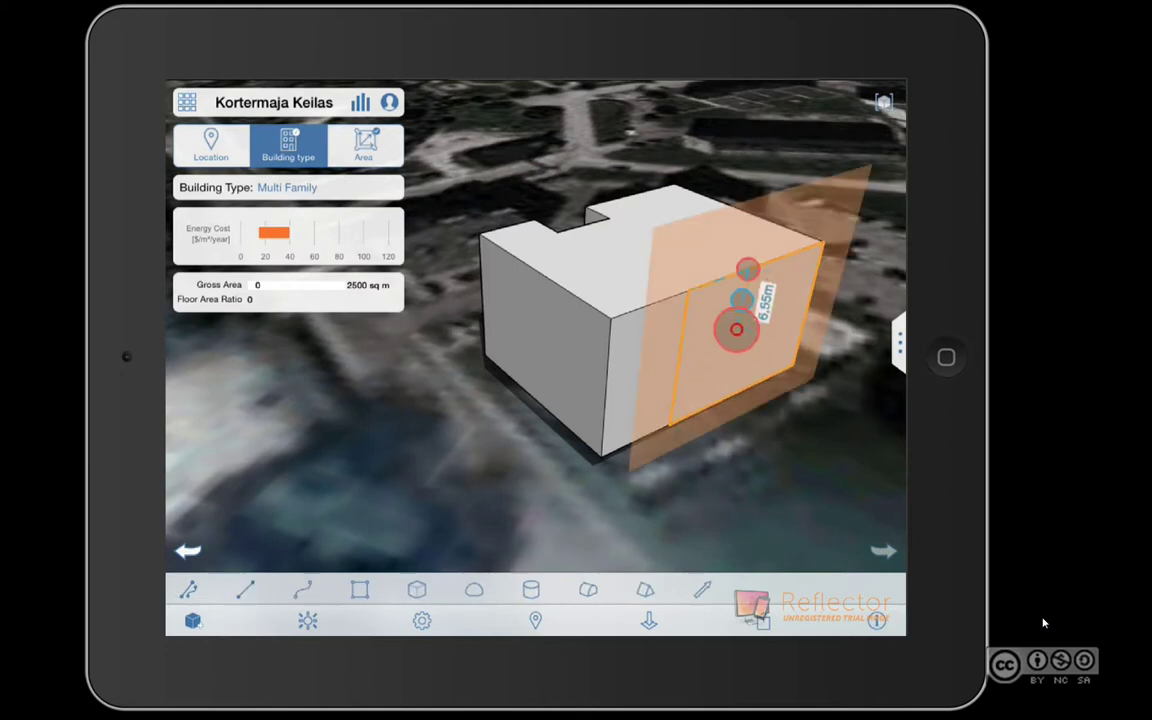
drag(733, 334, 723, 397)
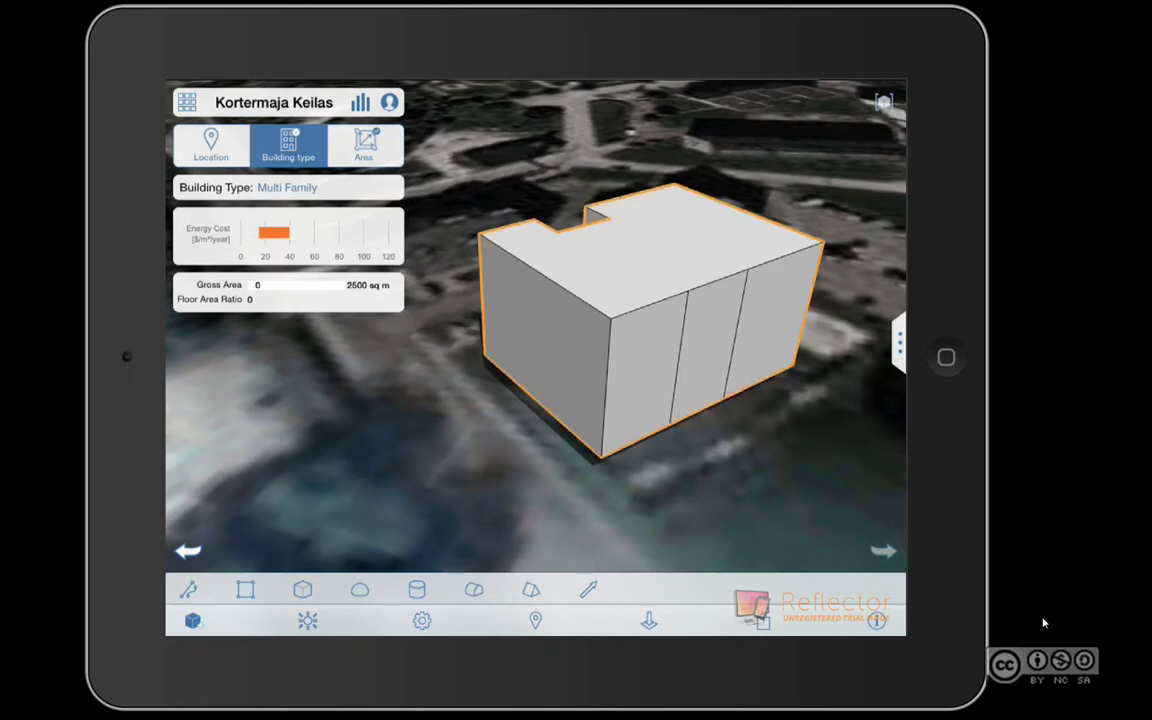
Step: Push the front panel between the split lines inward to form a recess
click(735, 330)
click(712, 345)
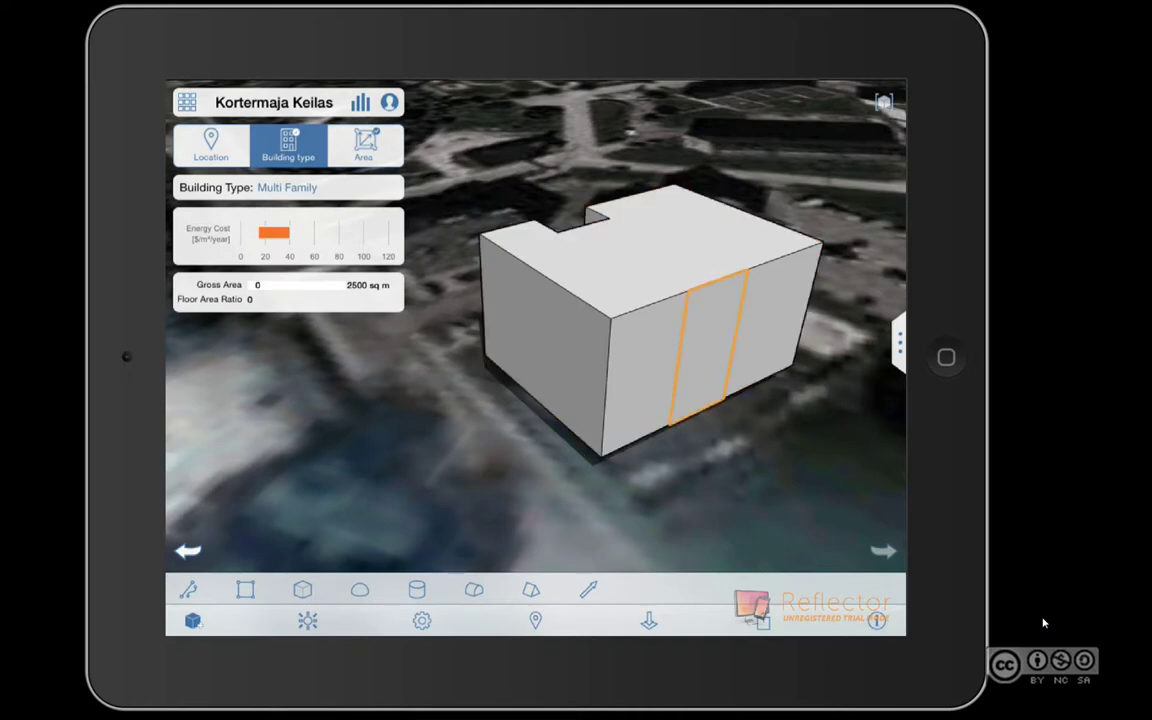
click(712, 345)
drag(712, 345, 728, 332)
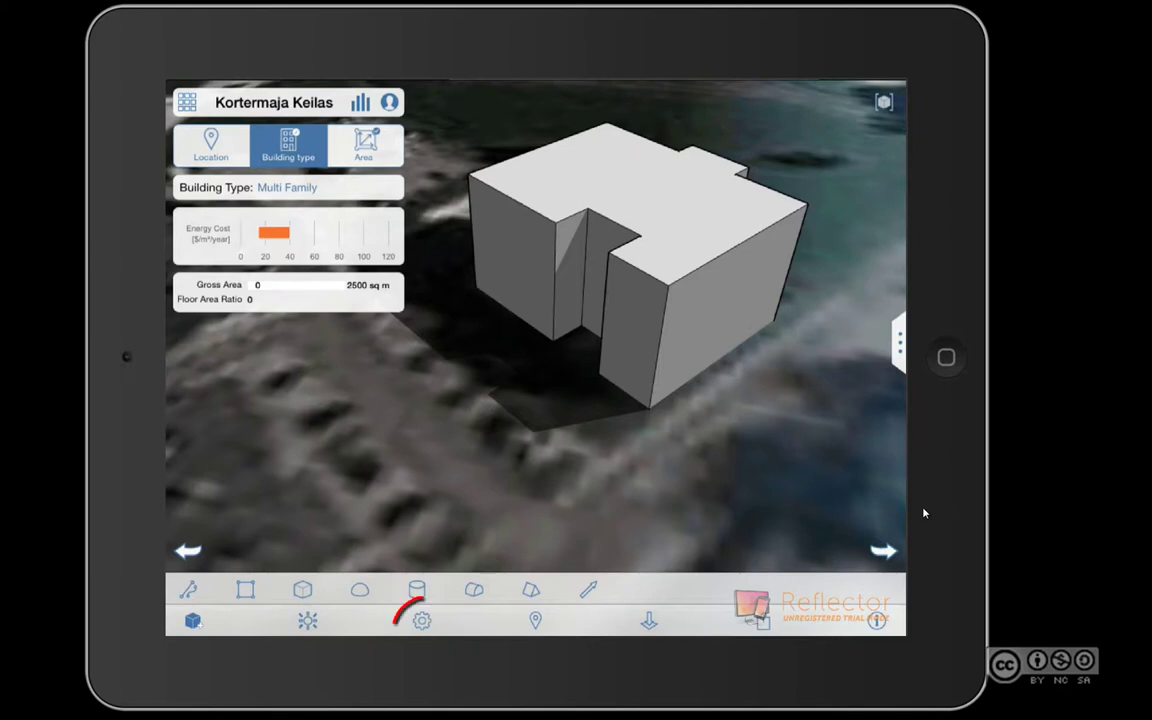
Step: Set the Level 2 height to 3 m in the sketch's level list
click(422, 620)
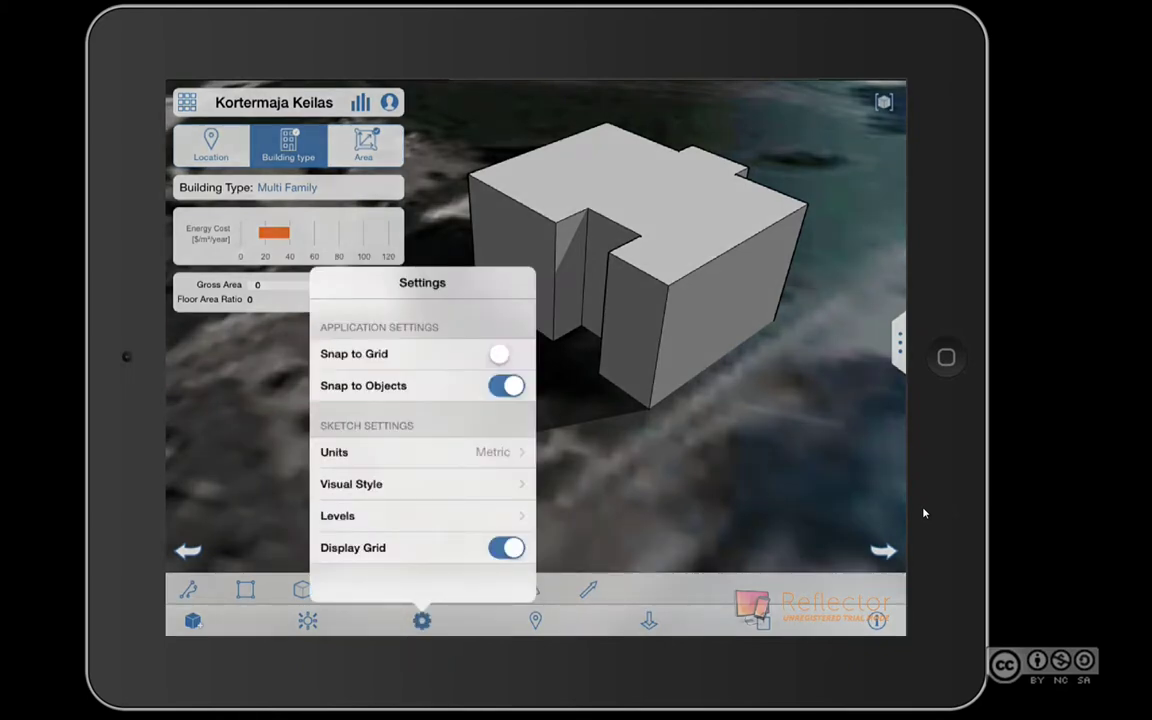
click(337, 515)
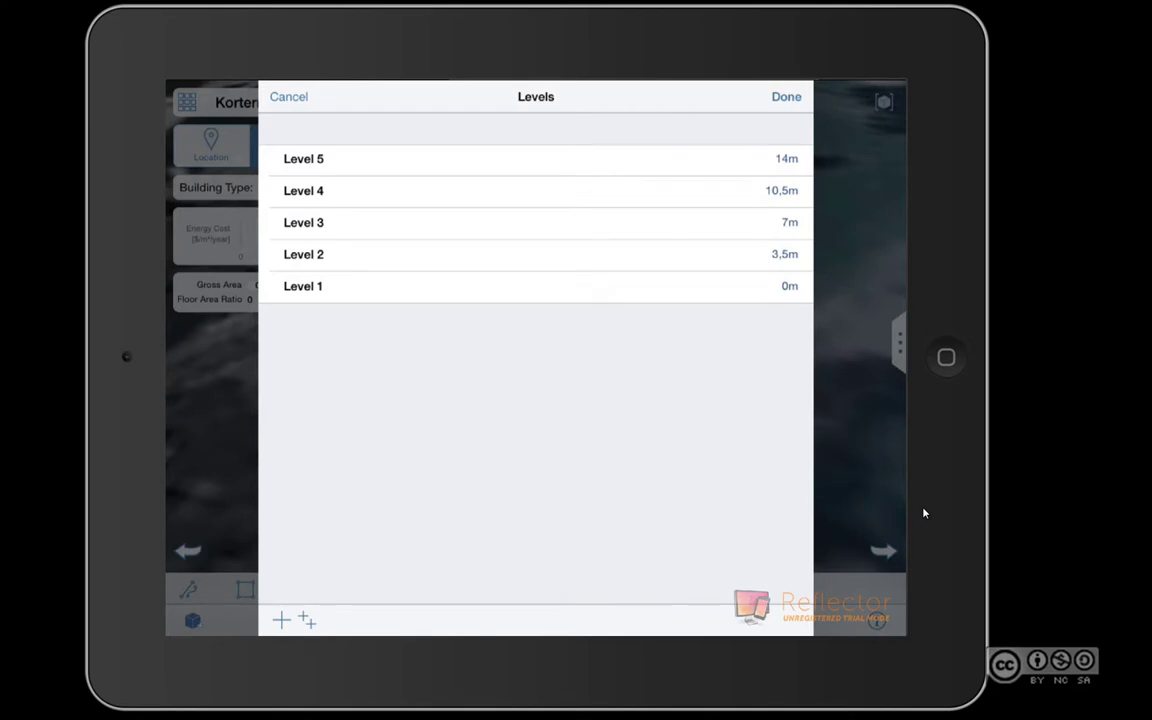
click(786, 286)
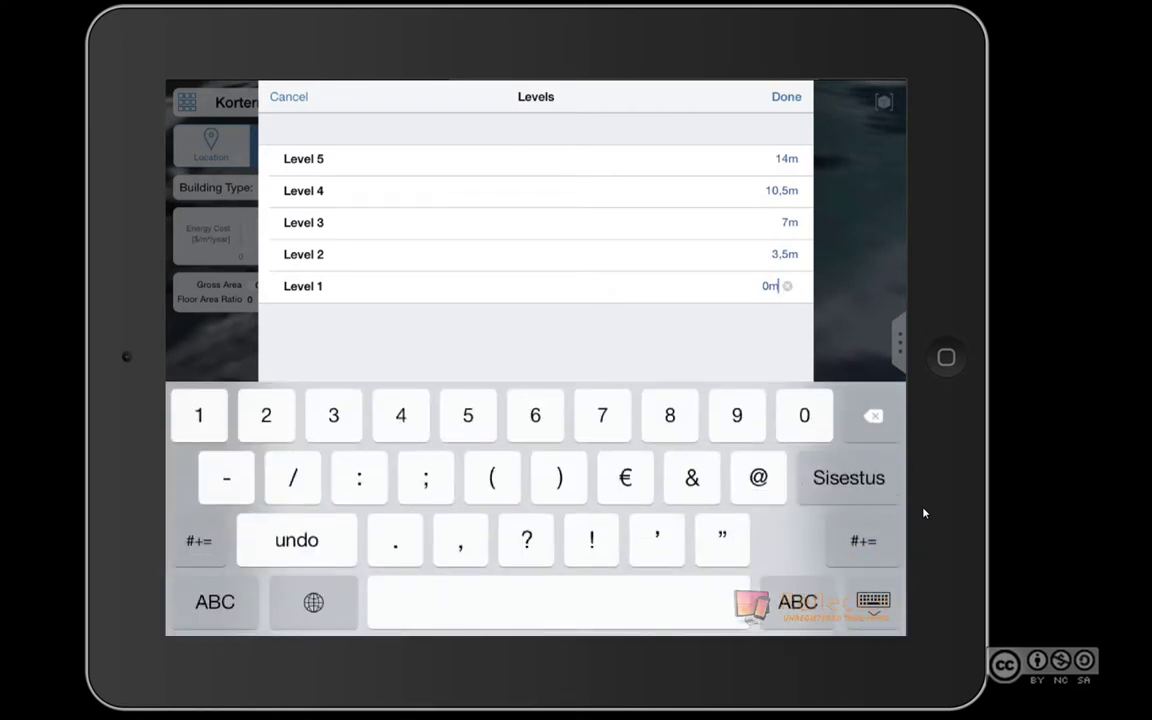
click(780, 254)
key(BackSpace)
key(BackSpace)
key(BackSpace)
key(BackSpace)
text(3)
key(Return)
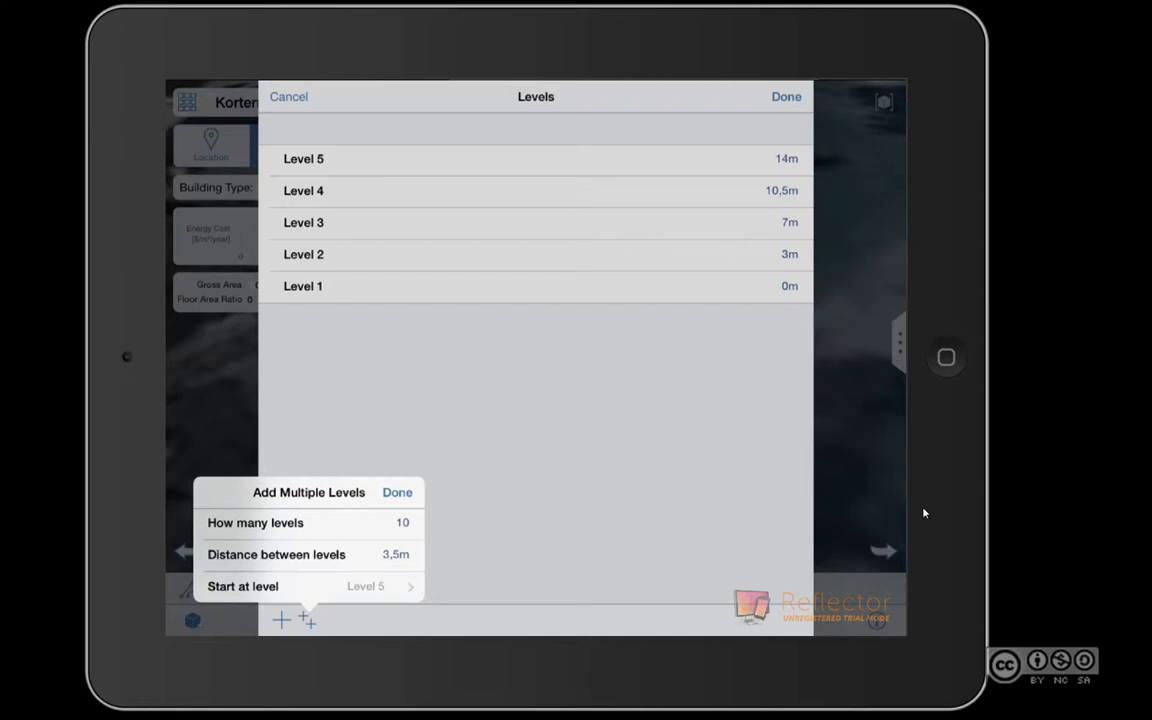
Step: Set the number of levels to add to 3
click(400, 522)
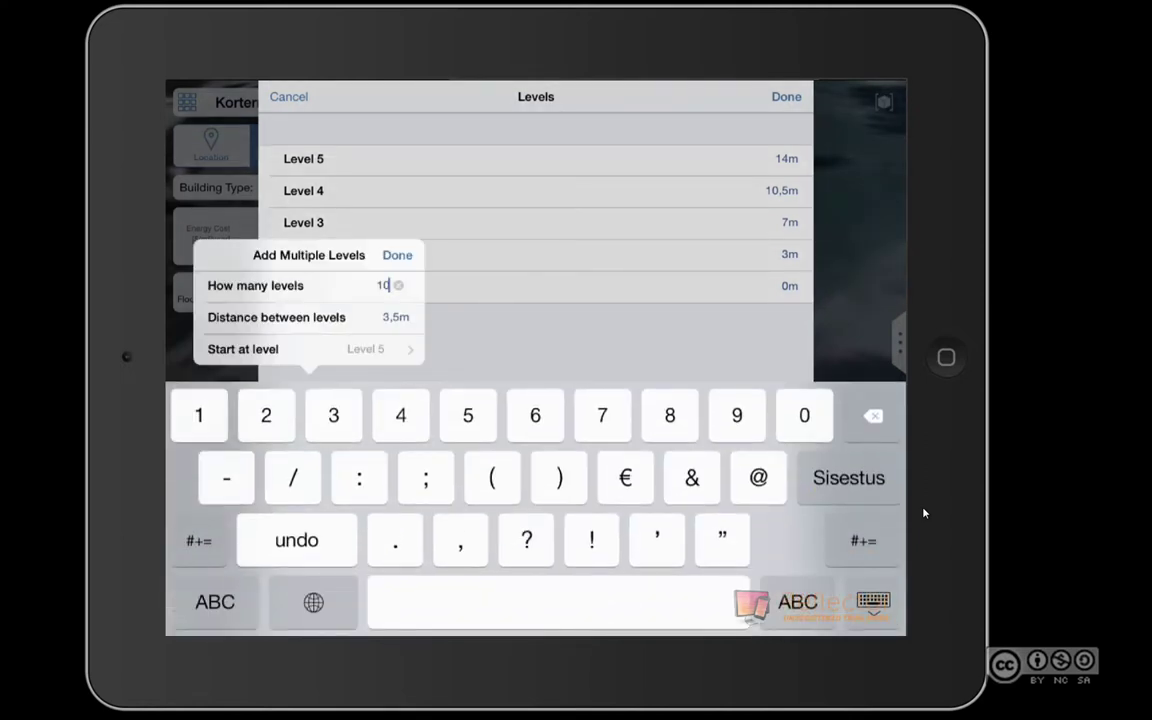
key(BackSpace)
key(BackSpace)
text(3)
key(Return)
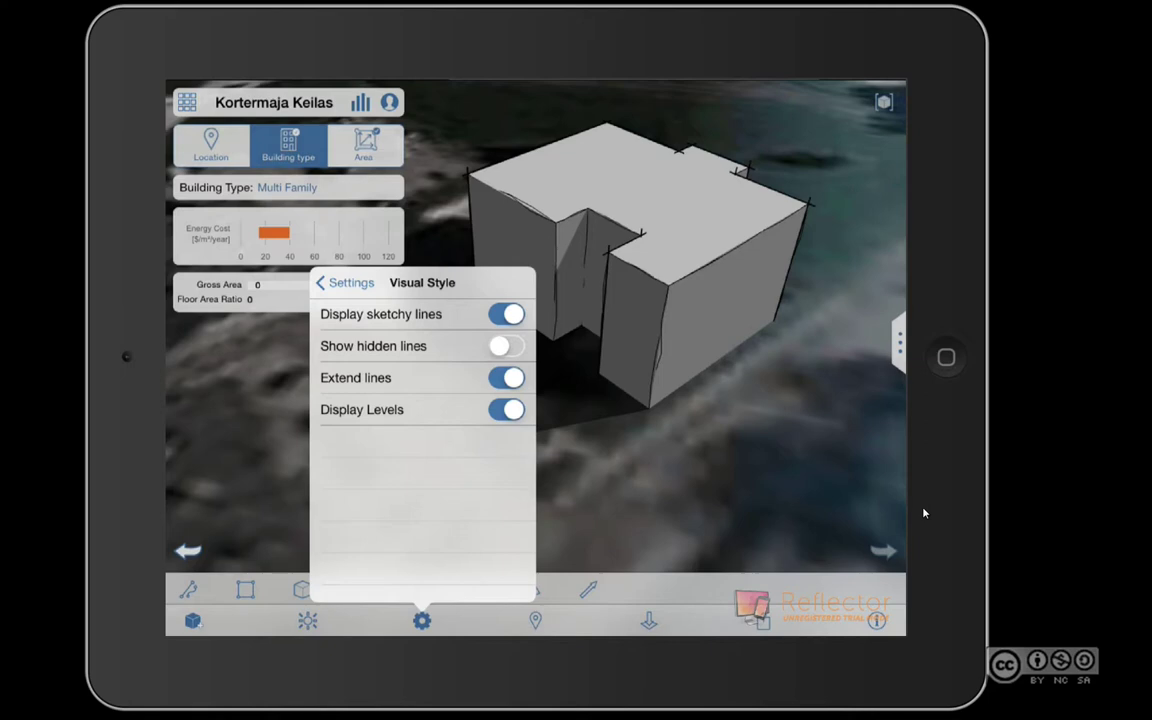
Step: Turn off sketchy lines, extended edge lines and level lines in Visual Style
click(506, 314)
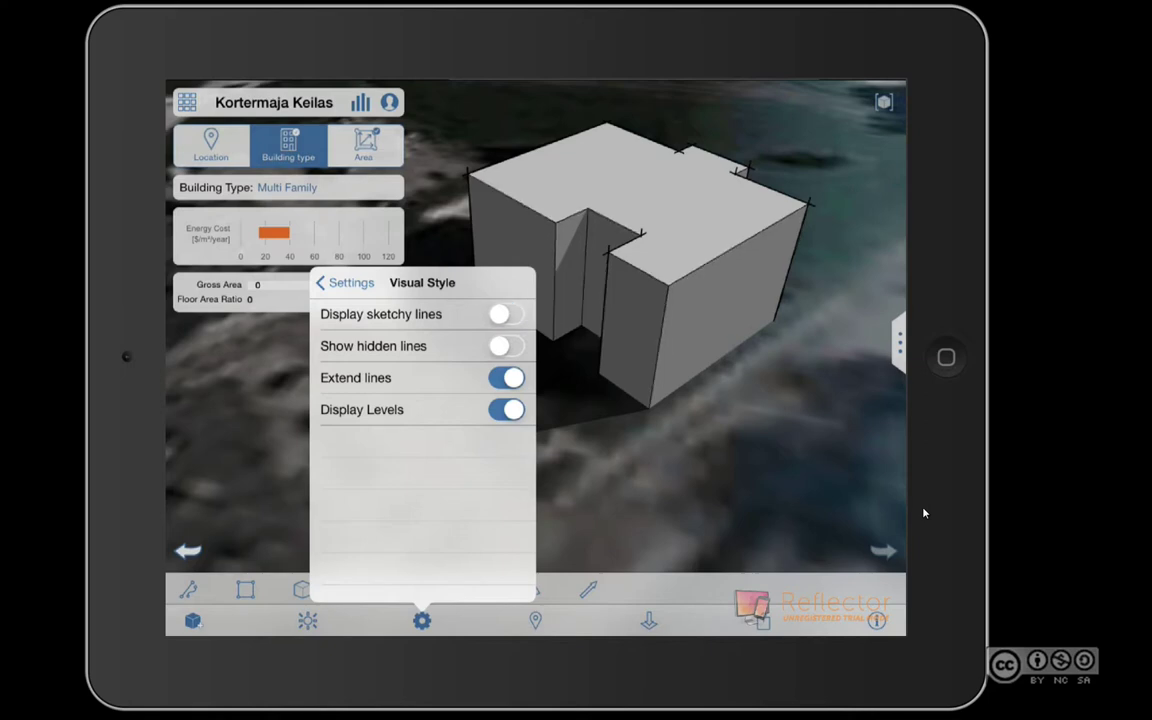
click(506, 377)
click(506, 409)
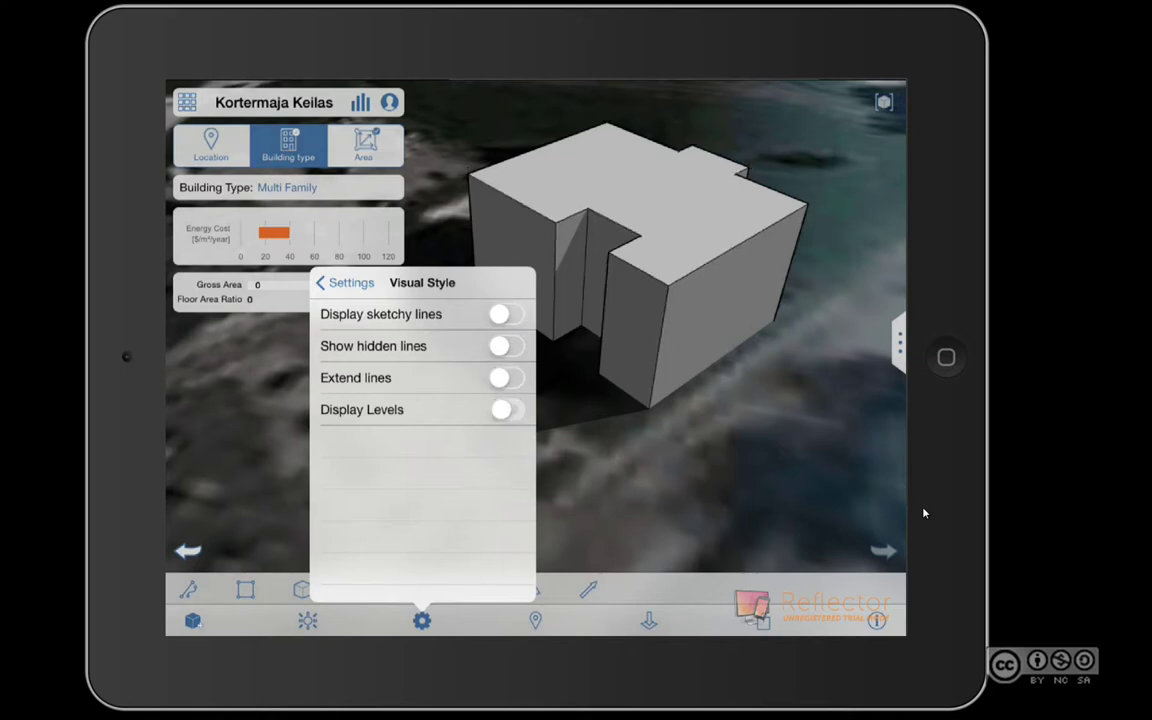
click(506, 409)
click(421, 620)
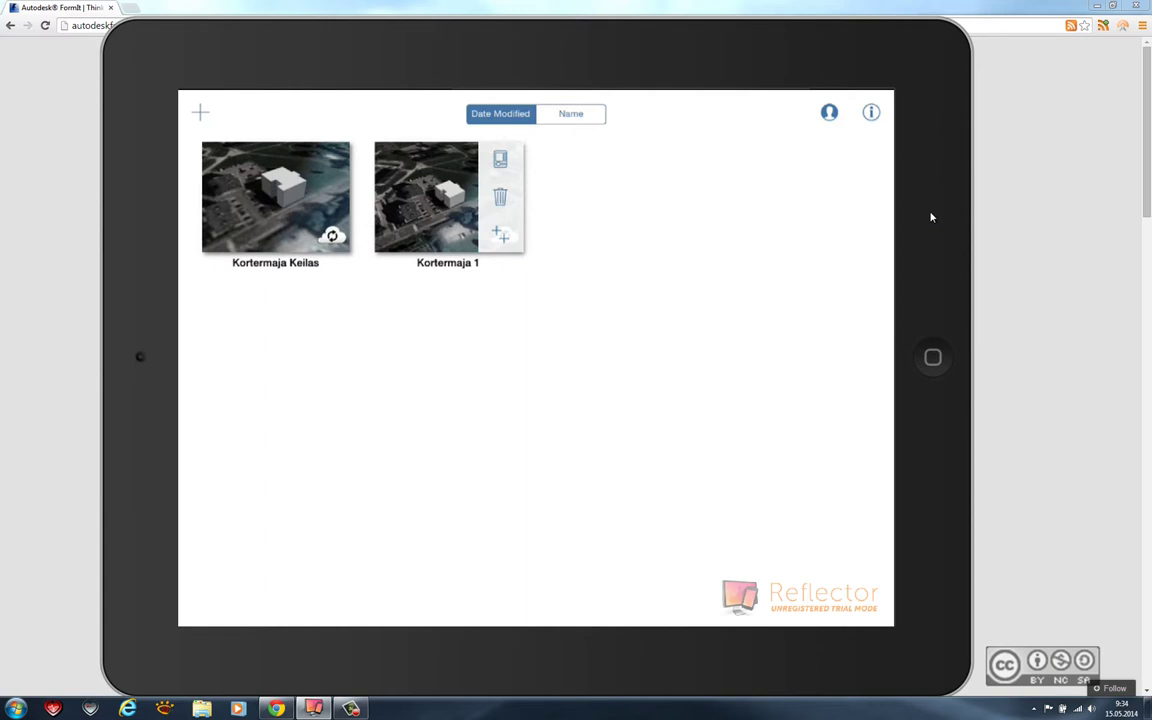
Step: End the tablet mirroring and go to 360.autodesk.com in a new Chrome tab
right_click(932, 215)
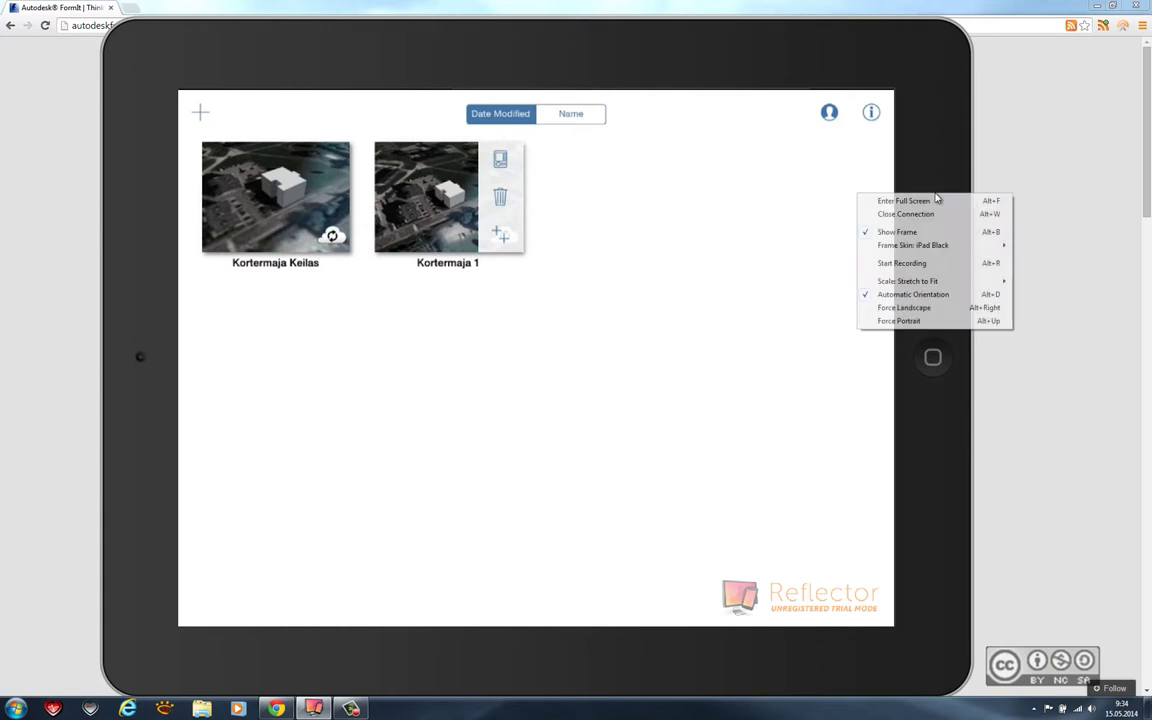
click(925, 214)
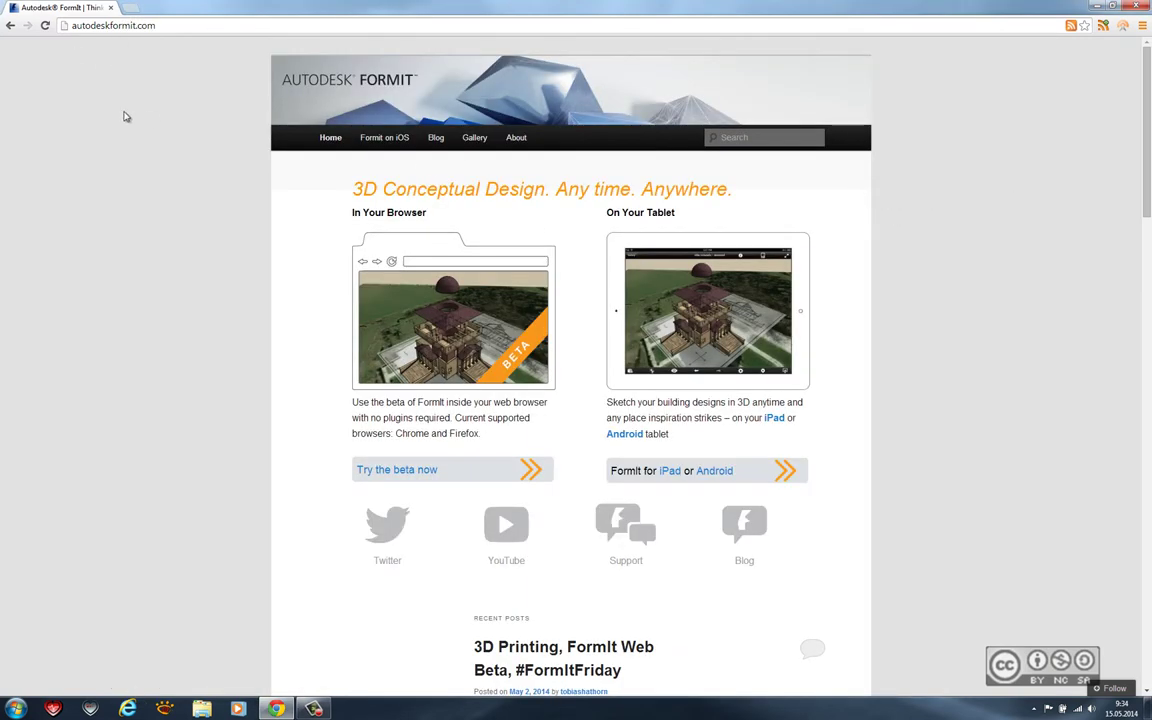
click(128, 7)
text(360)
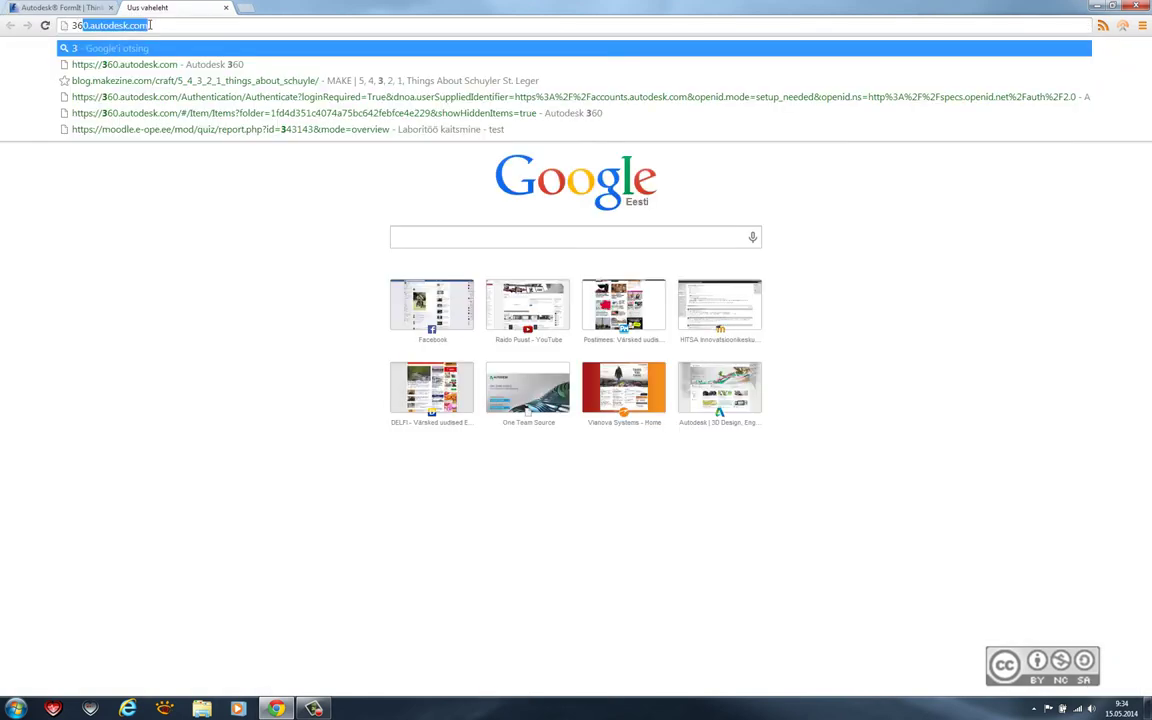
text(.autodesk)
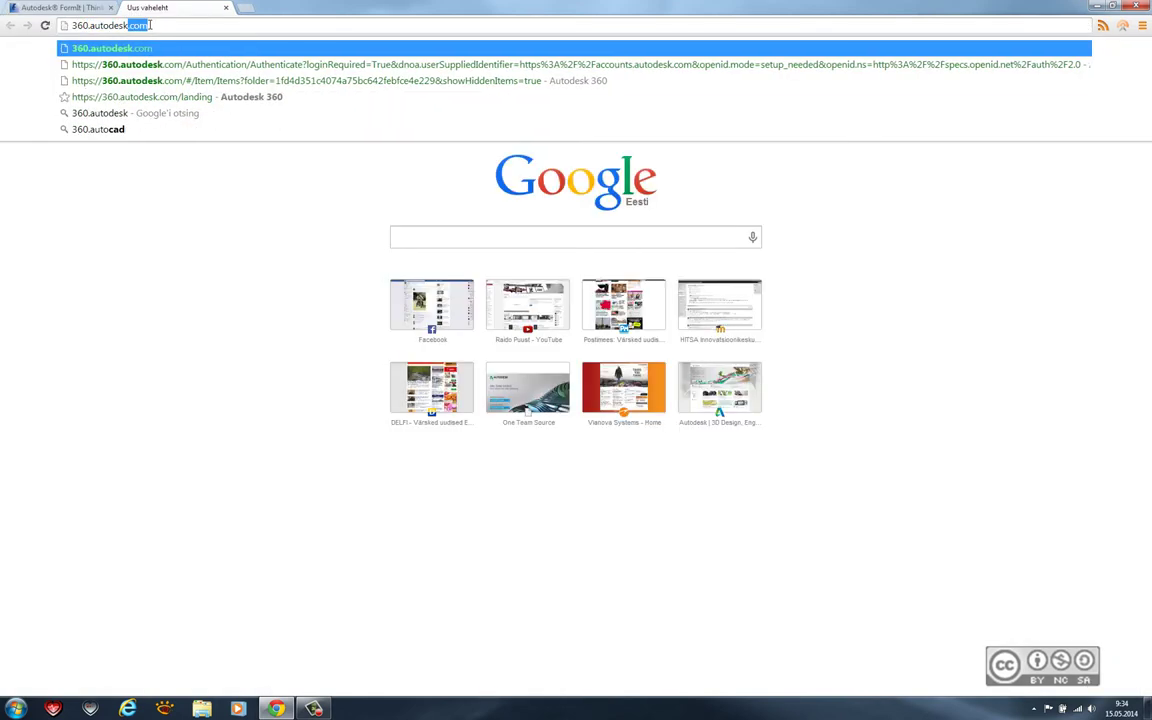
text(.com)
key(Return)
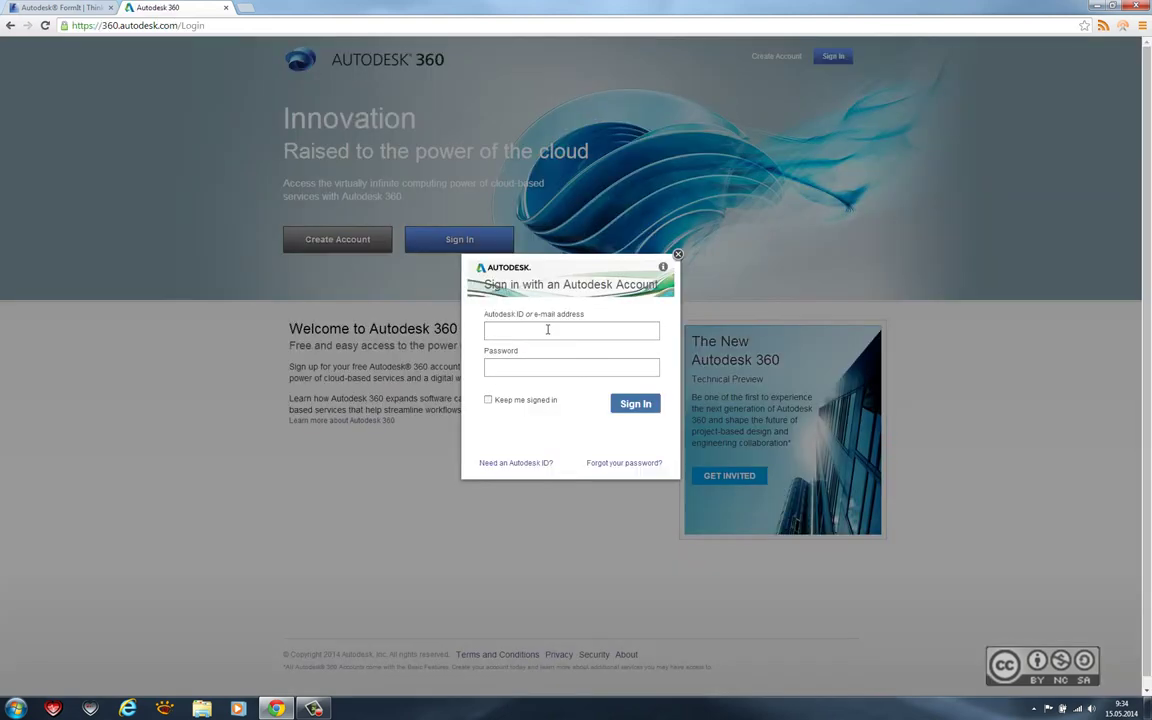
Step: Sign in with the Autodesk ID and review the Recent Activity list
text(raidop)
text(********)
key(Return)
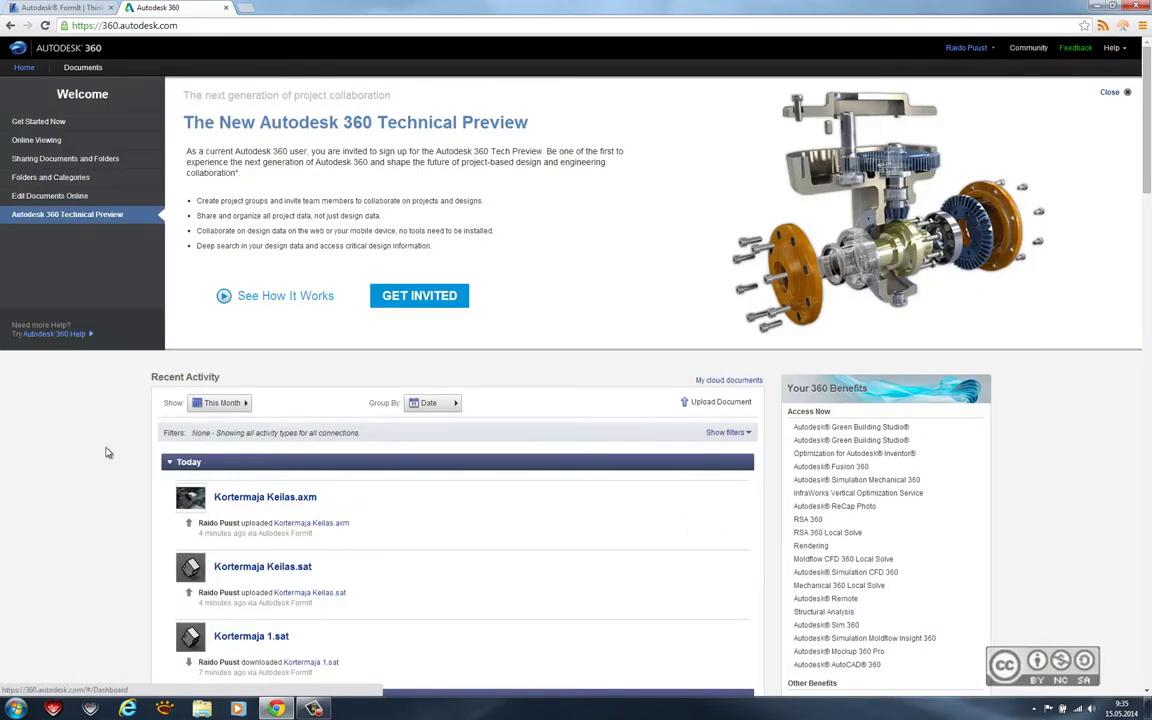
scroll(108, 452, down, 1)
scroll(108, 460, down, 1)
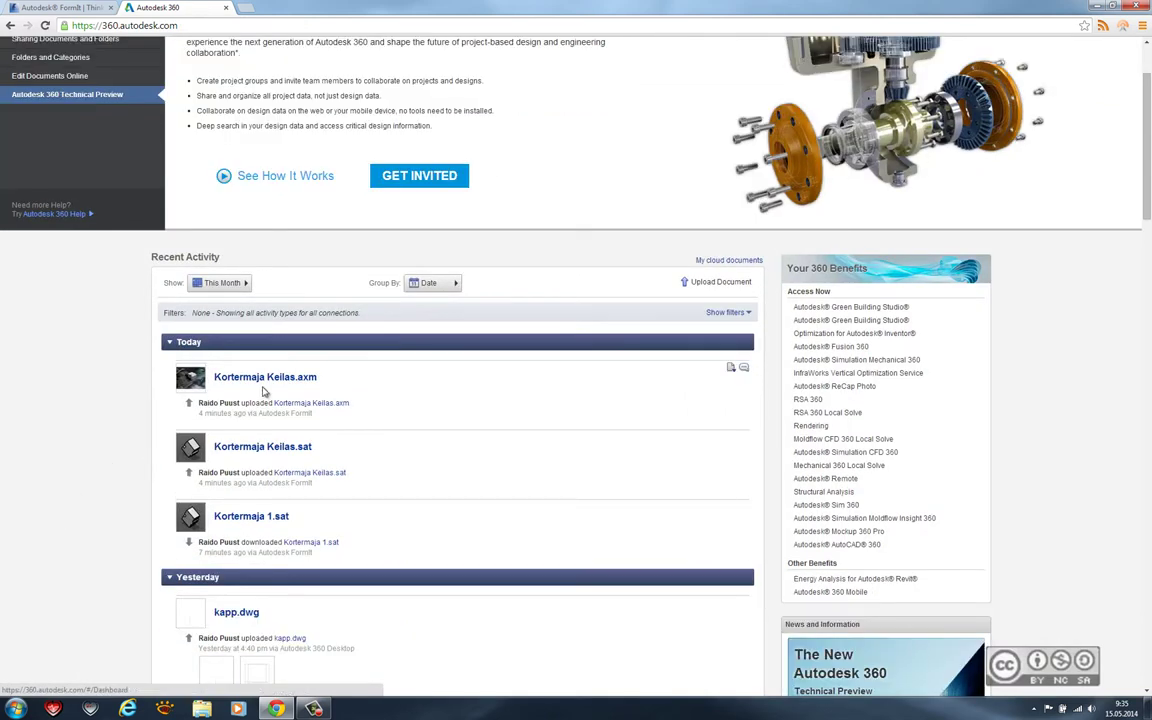
mouse_move(463, 508)
scroll(120, 405, up, 2)
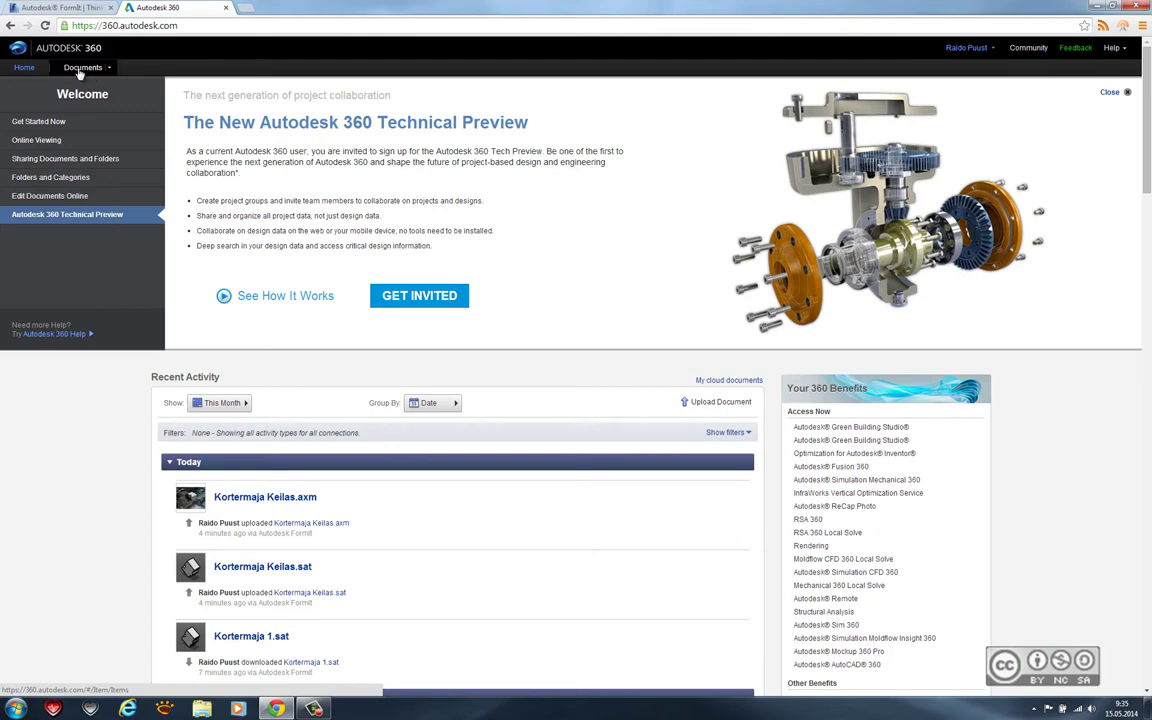
Step: Download Kortermaja Keilas.rvt from the Documents Formit folder to the Desktop
click(82, 69)
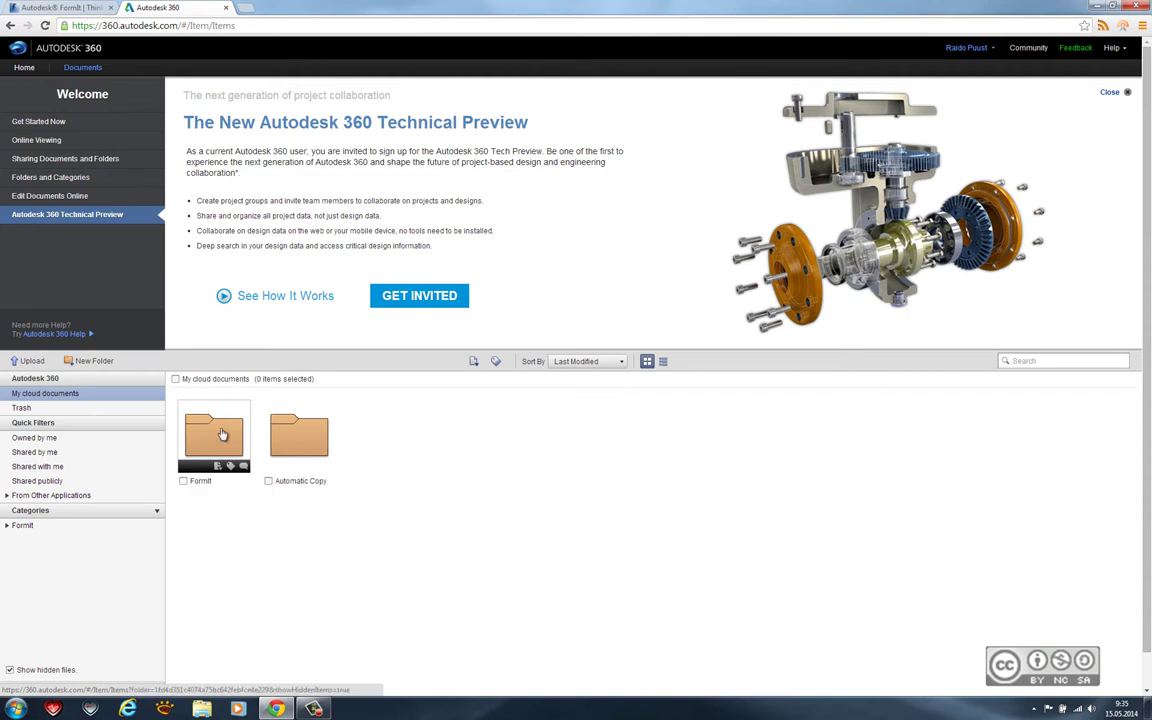
click(222, 434)
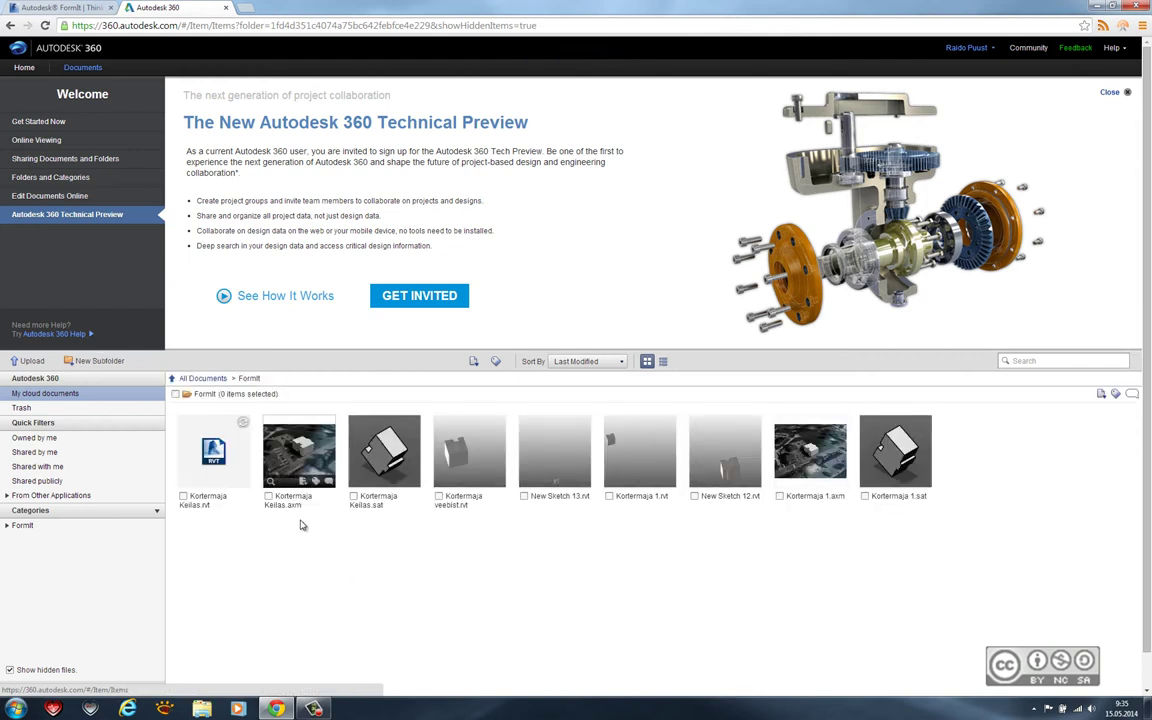
mouse_move(299, 451)
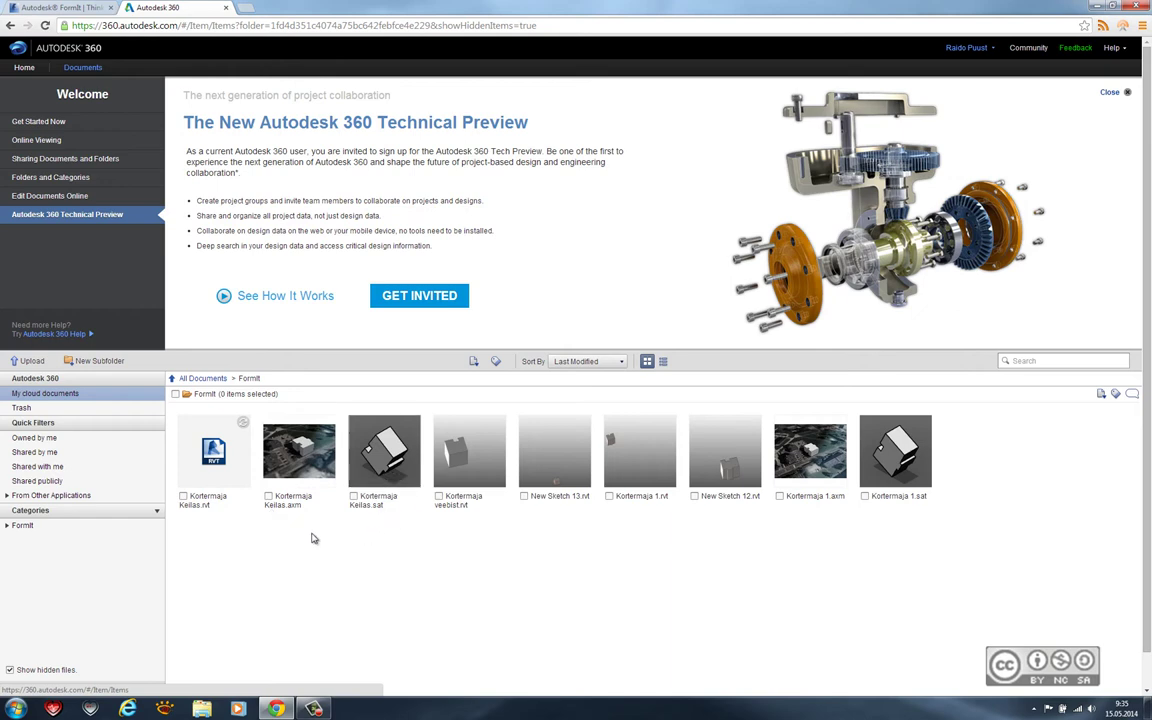
mouse_move(213, 452)
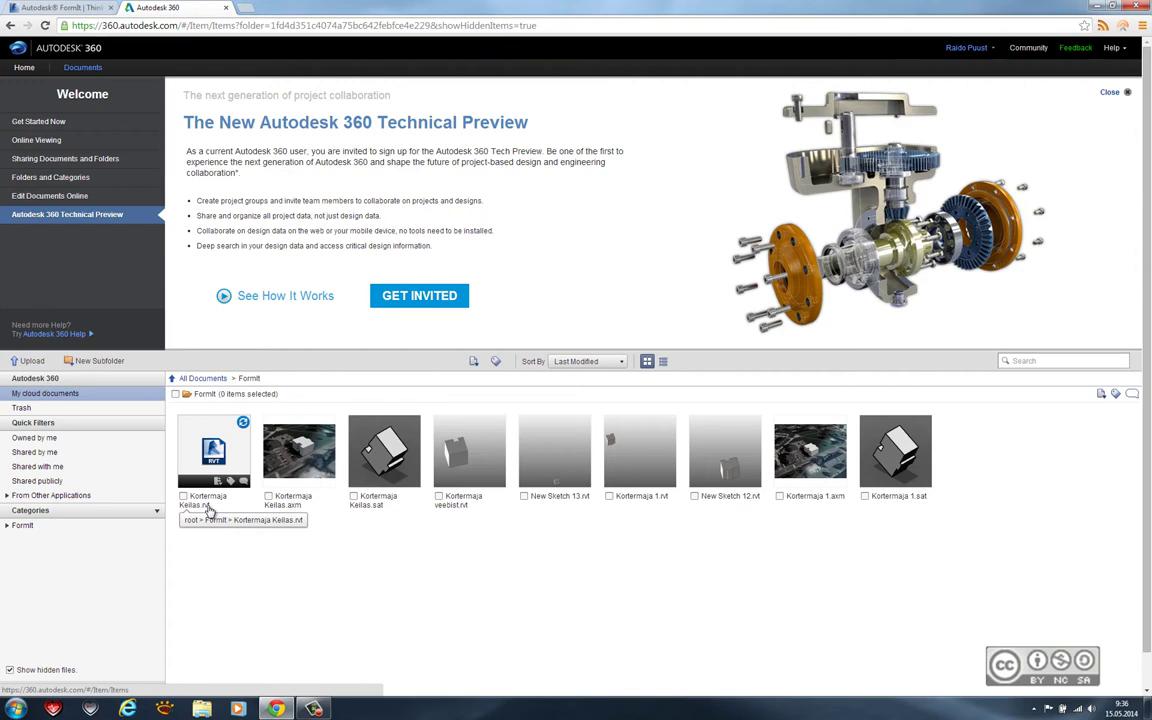
click(217, 481)
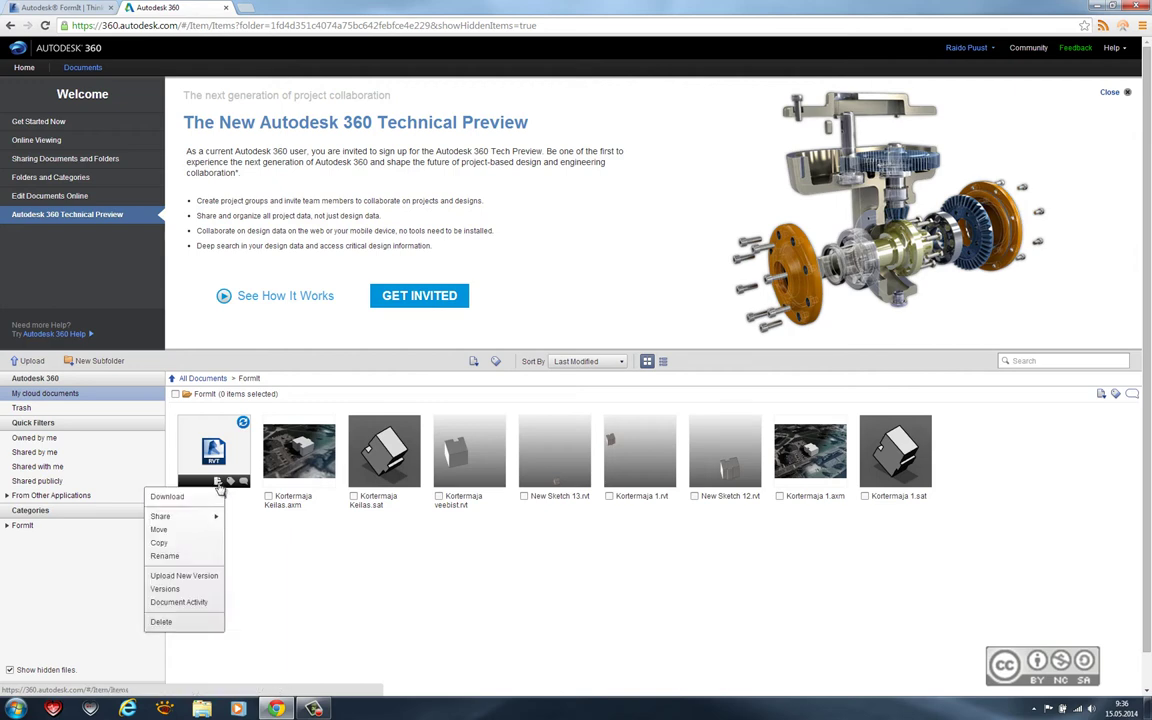
click(186, 497)
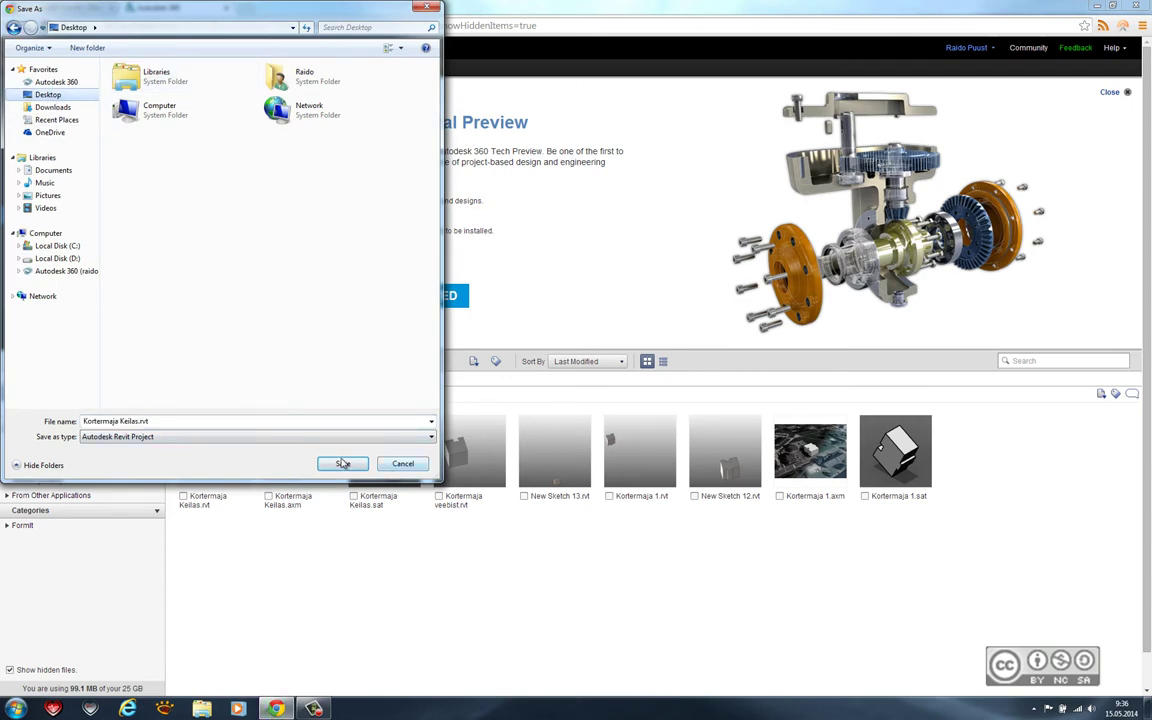
click(345, 463)
click(1097, 7)
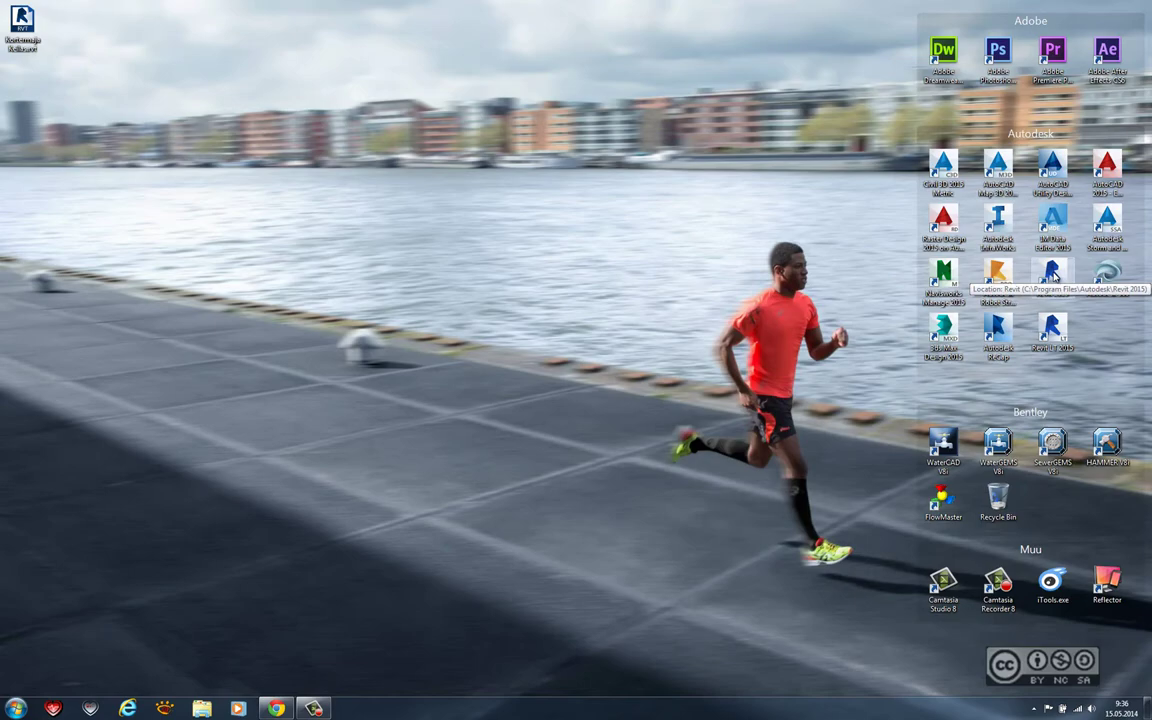
Step: Launch Revit 2015 and open Kortermaja Keilas.rvt from the Desktop
double_click(1052, 272)
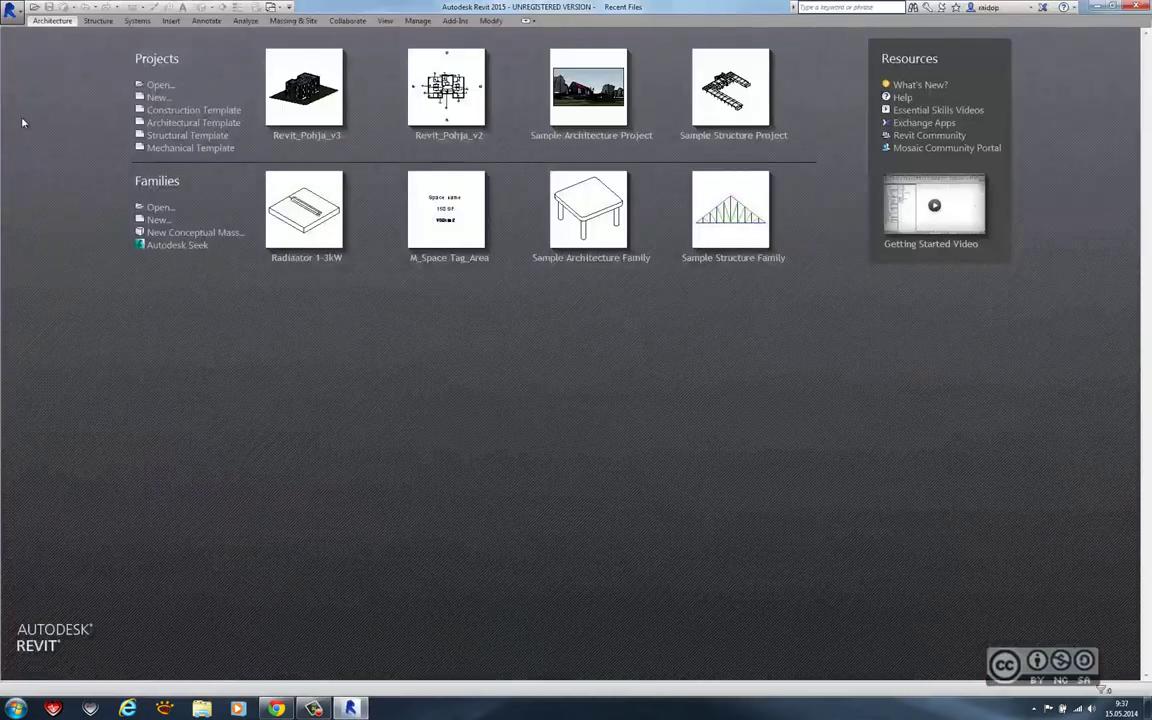
click(10, 12)
mouse_move(38, 85)
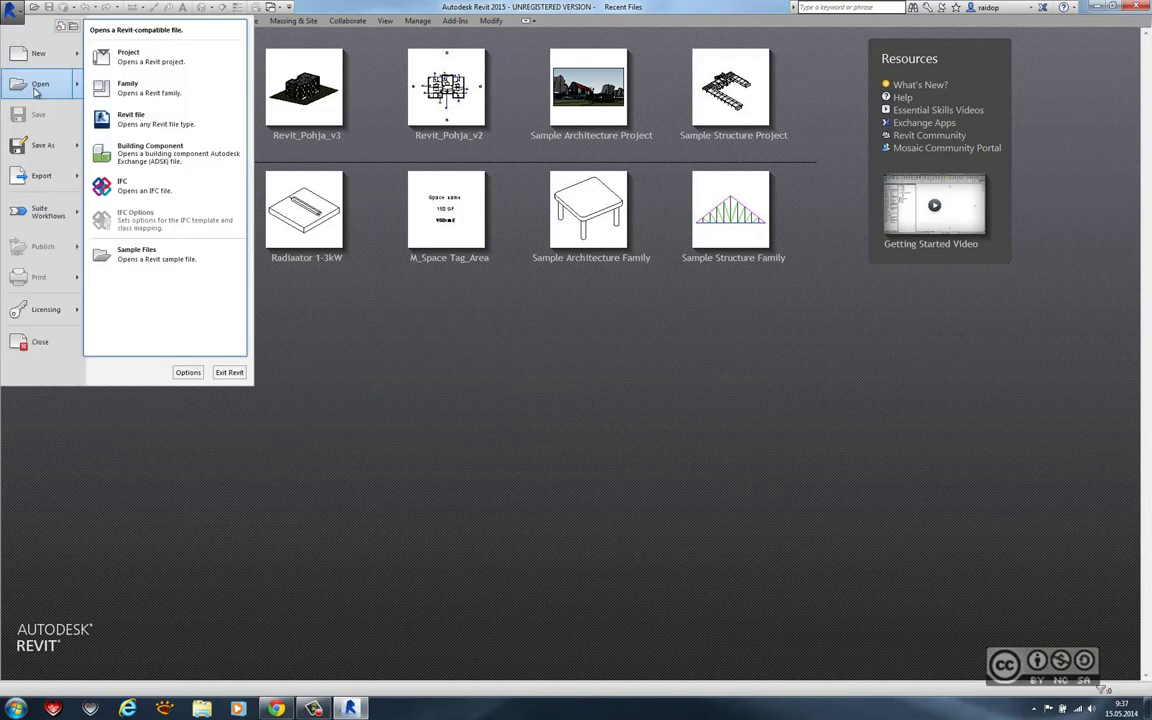
click(137, 55)
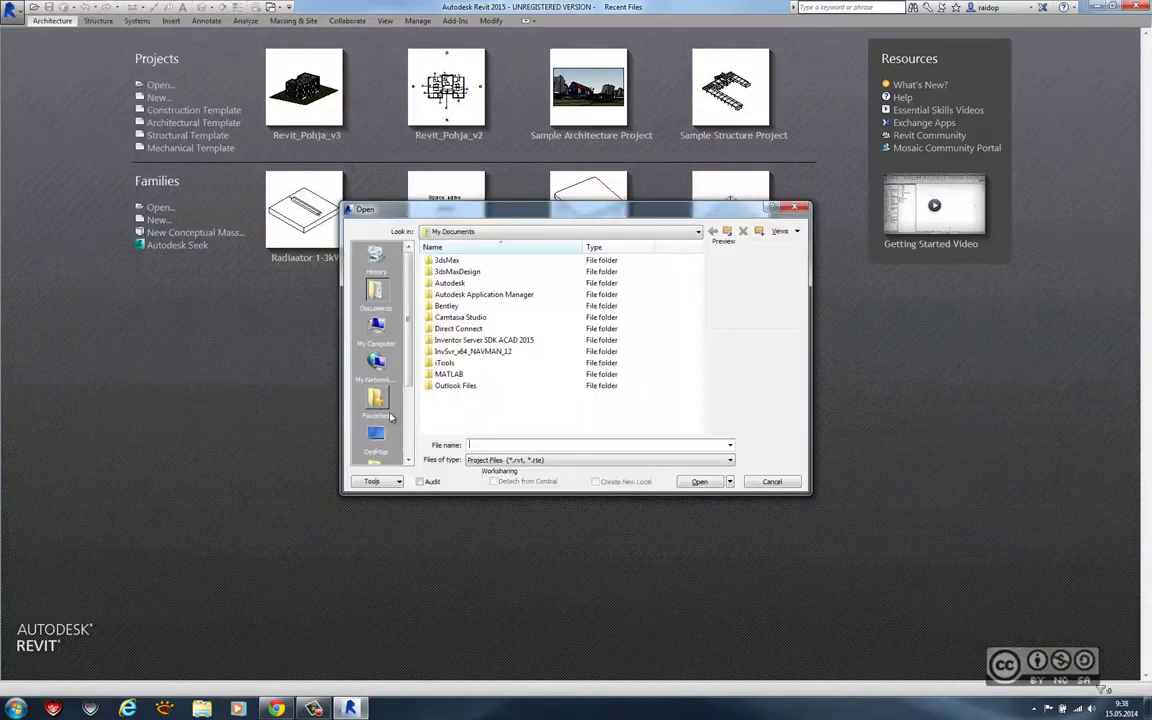
click(376, 435)
click(467, 307)
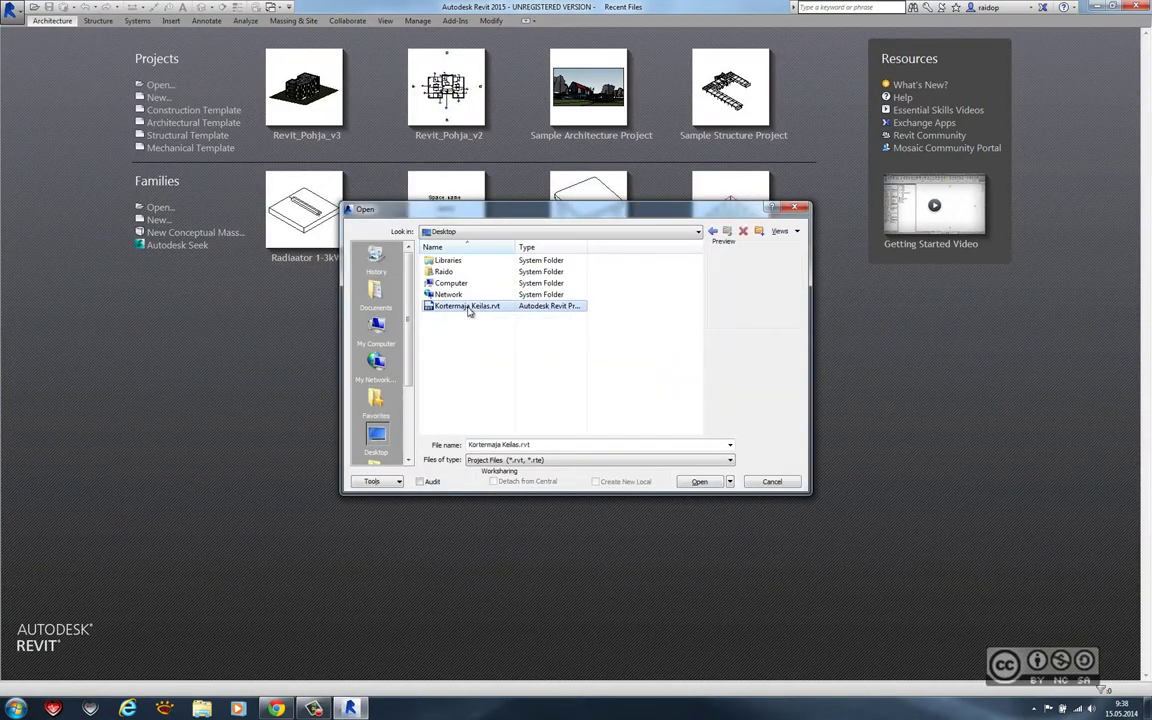
click(699, 481)
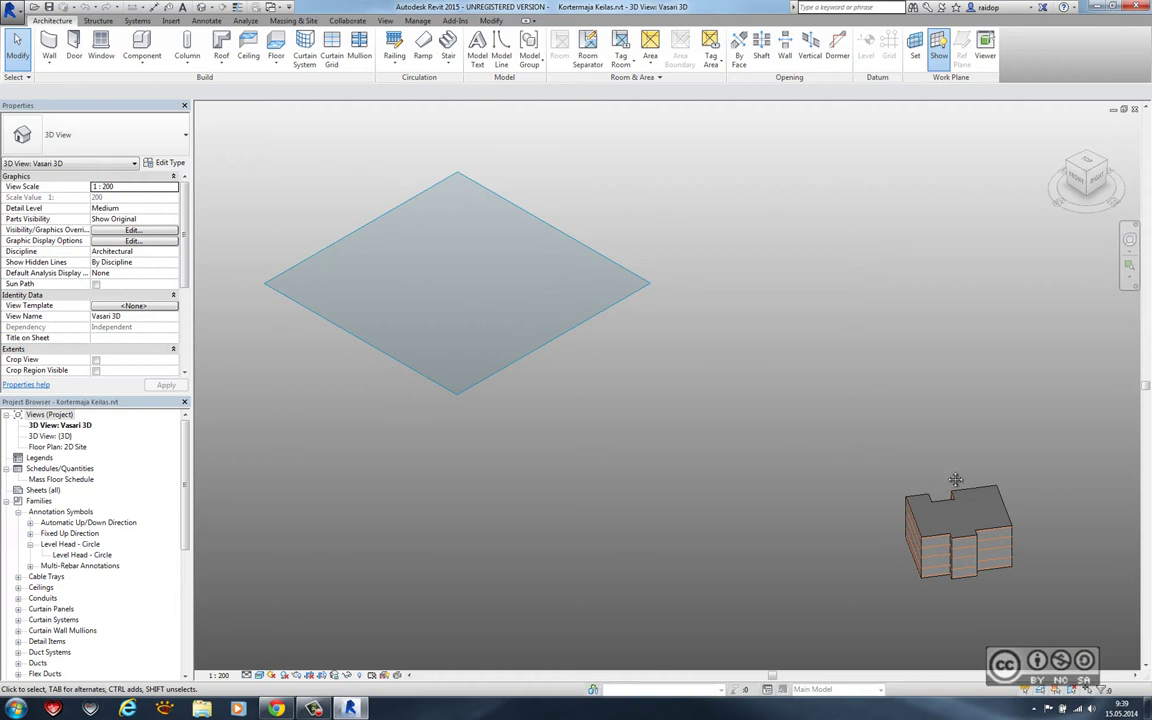
Step: Pan, orbit and zoom around the 3D mass, then open Floor Plan: 2D Site
middle_drag(950, 420, 860, 330)
mouse_move(963, 519)
shift+middle_down()
mouse_move(733, 459)
mouse_move(650, 400)
shift+middle_up()
scroll(650, 390, up, 5)
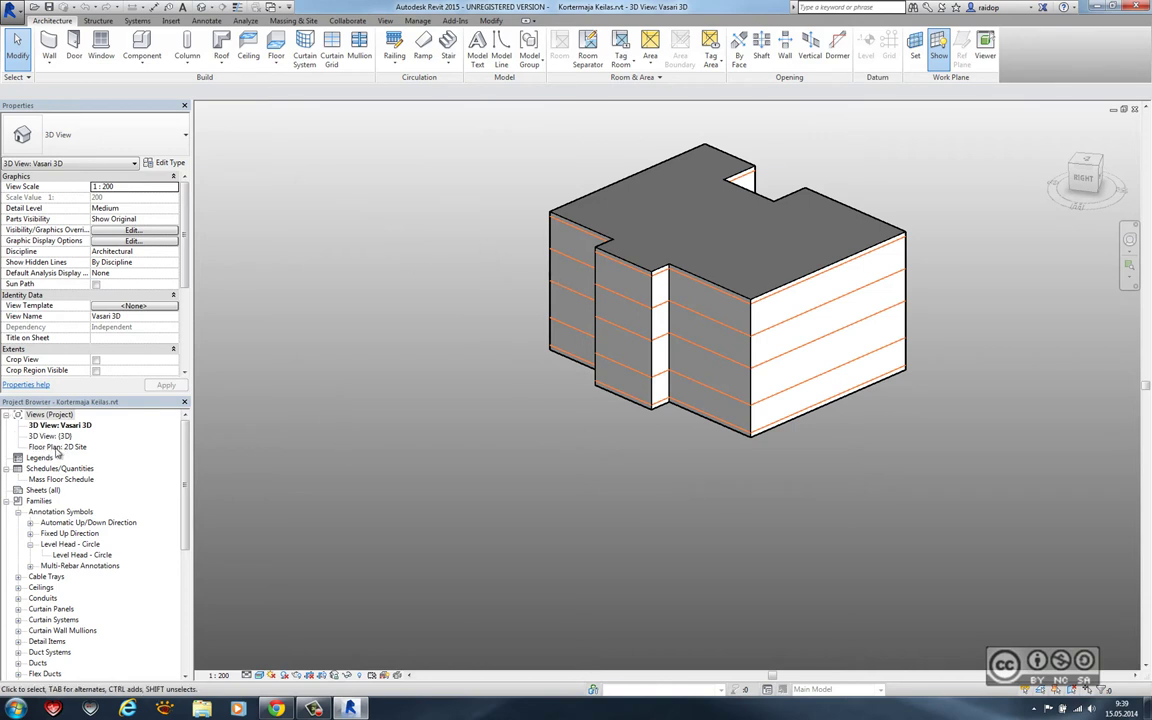
double_click(77, 449)
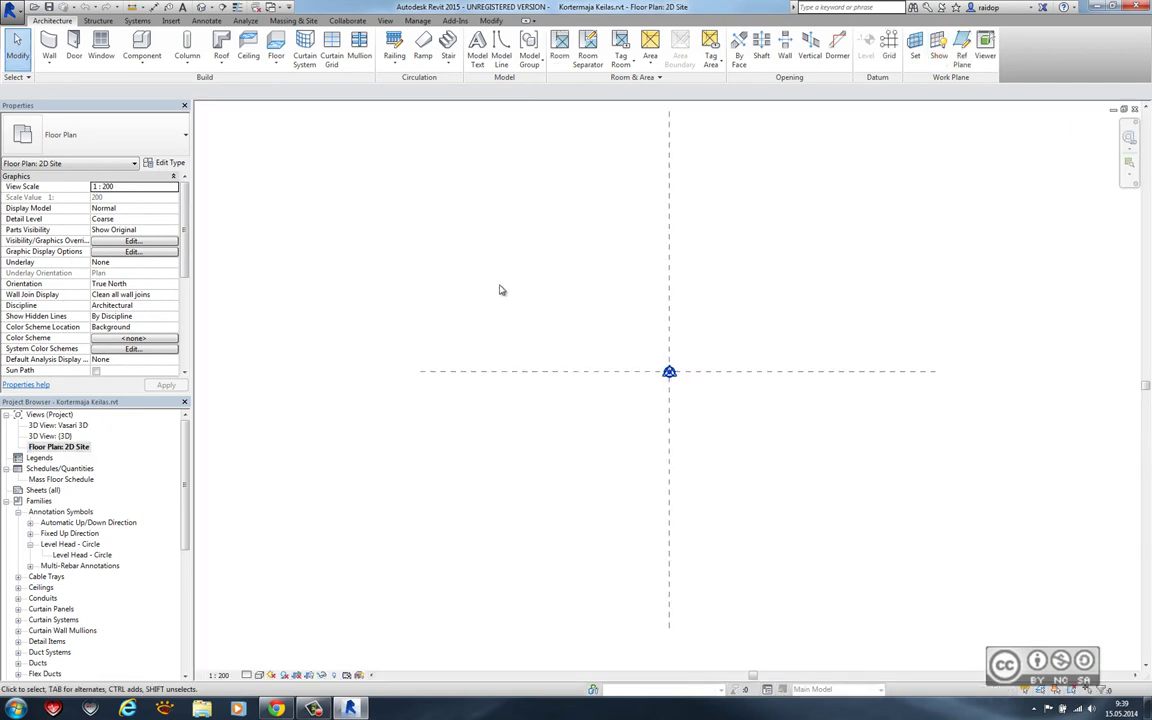
Step: Turn on the Mass category in the 2D Site plan's Visibility/Graphics and zoom into the outline
click(388, 24)
click(95, 47)
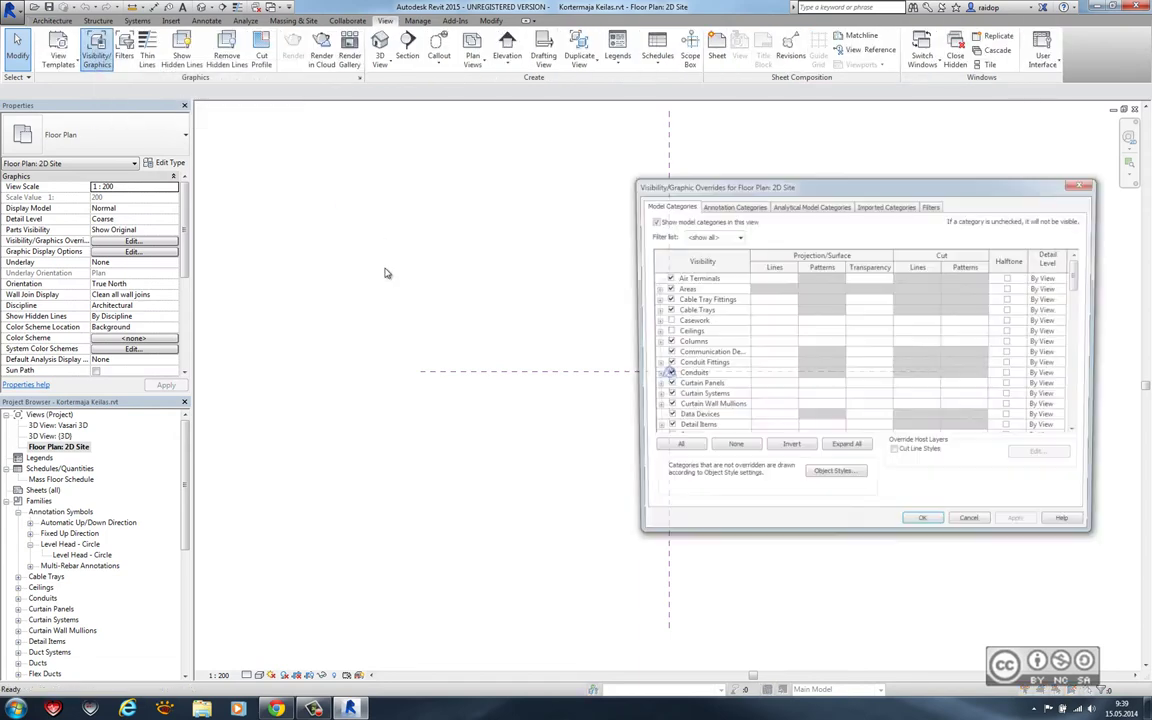
scroll(703, 340, down, 5)
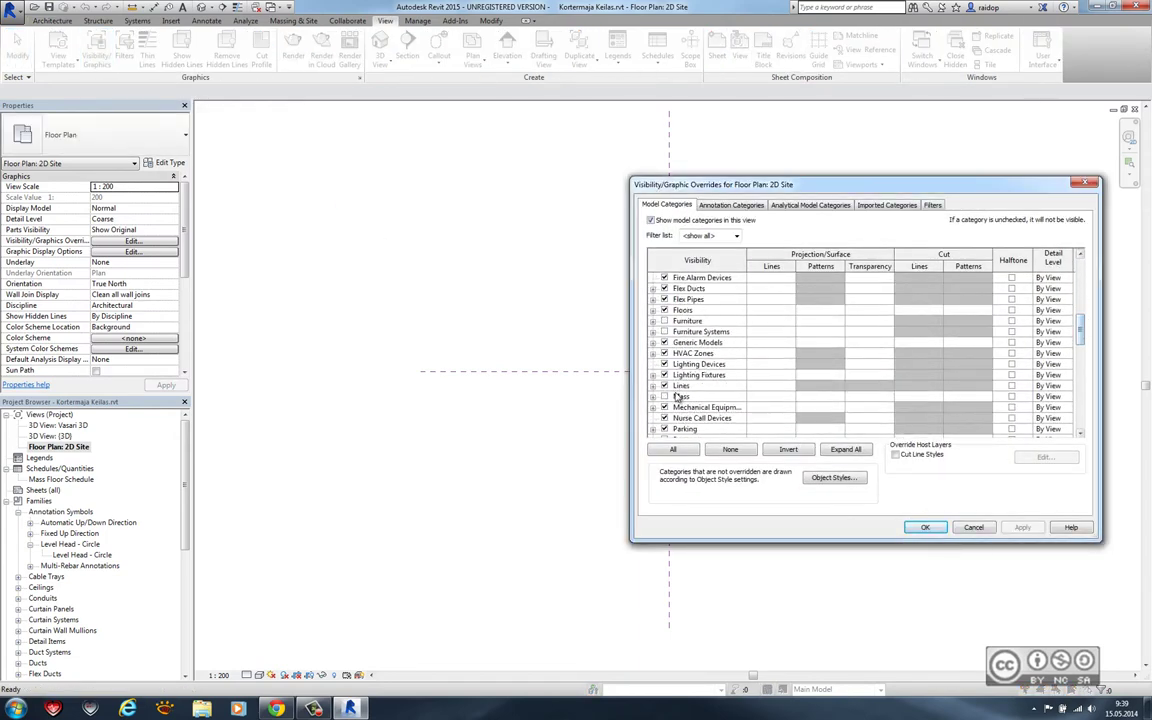
click(690, 396)
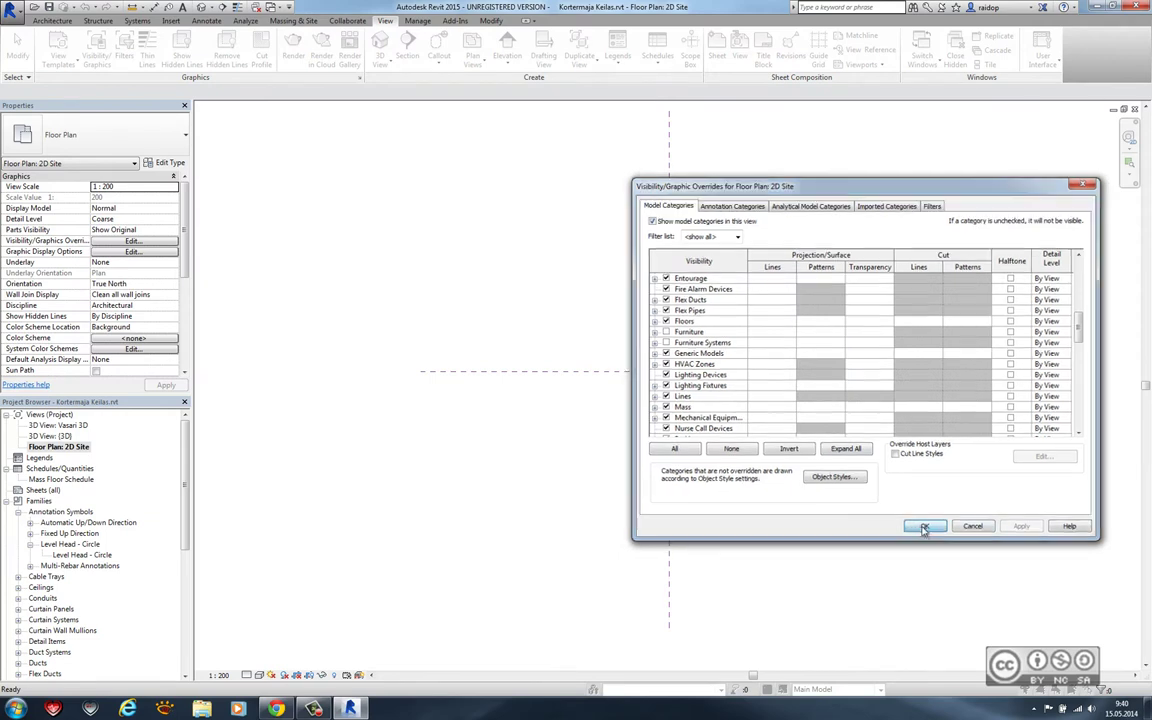
click(922, 528)
scroll(774, 391, up, 1)
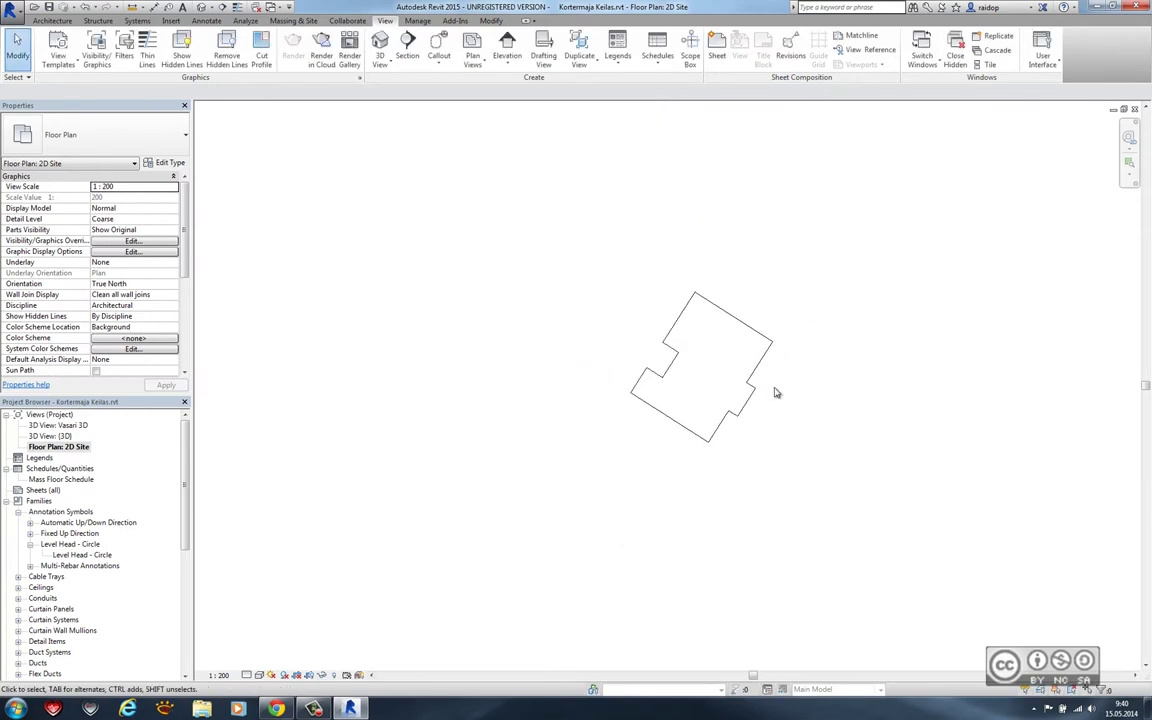
scroll(879, 404, up, 1)
scroll(689, 316, up, 1)
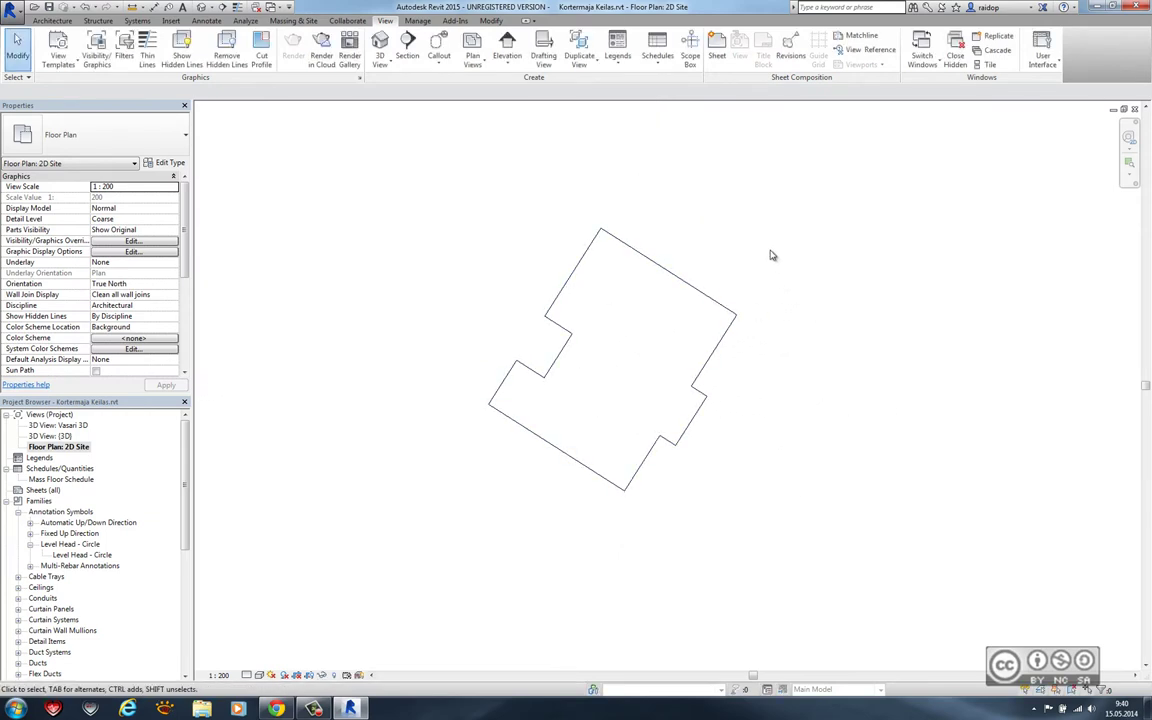
Step: Set the Project Browser organization to 'all' and expand the 3D Views group
right_click(36, 416)
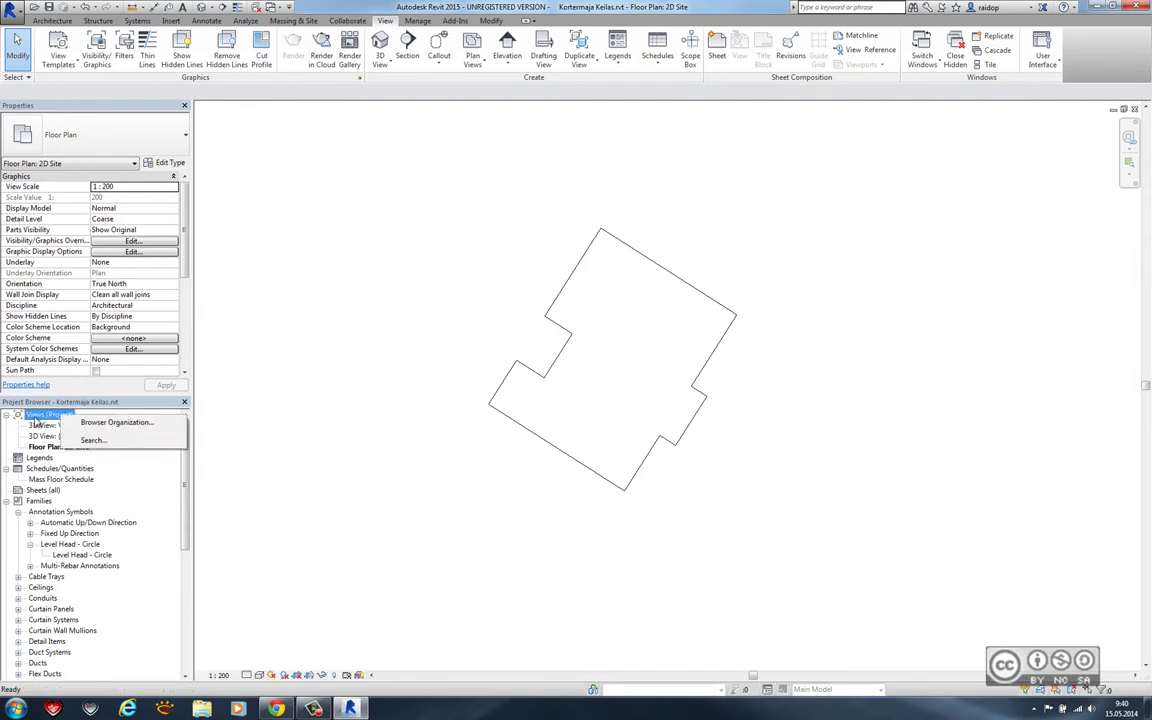
click(104, 427)
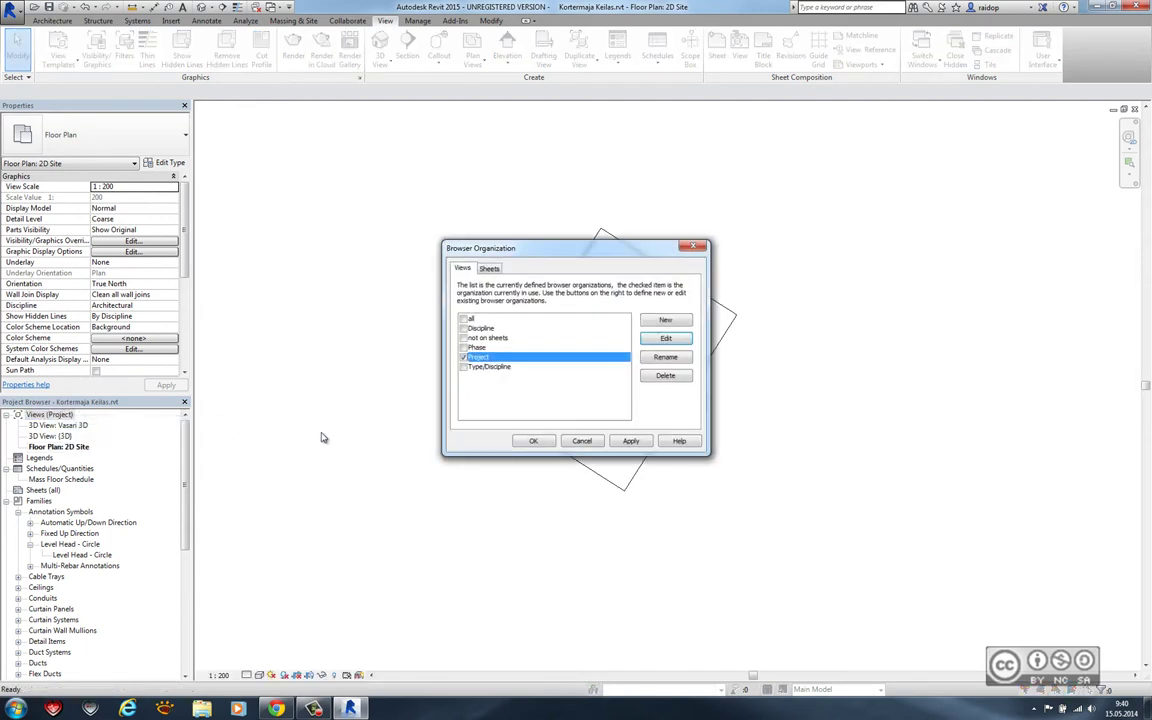
click(464, 318)
click(632, 441)
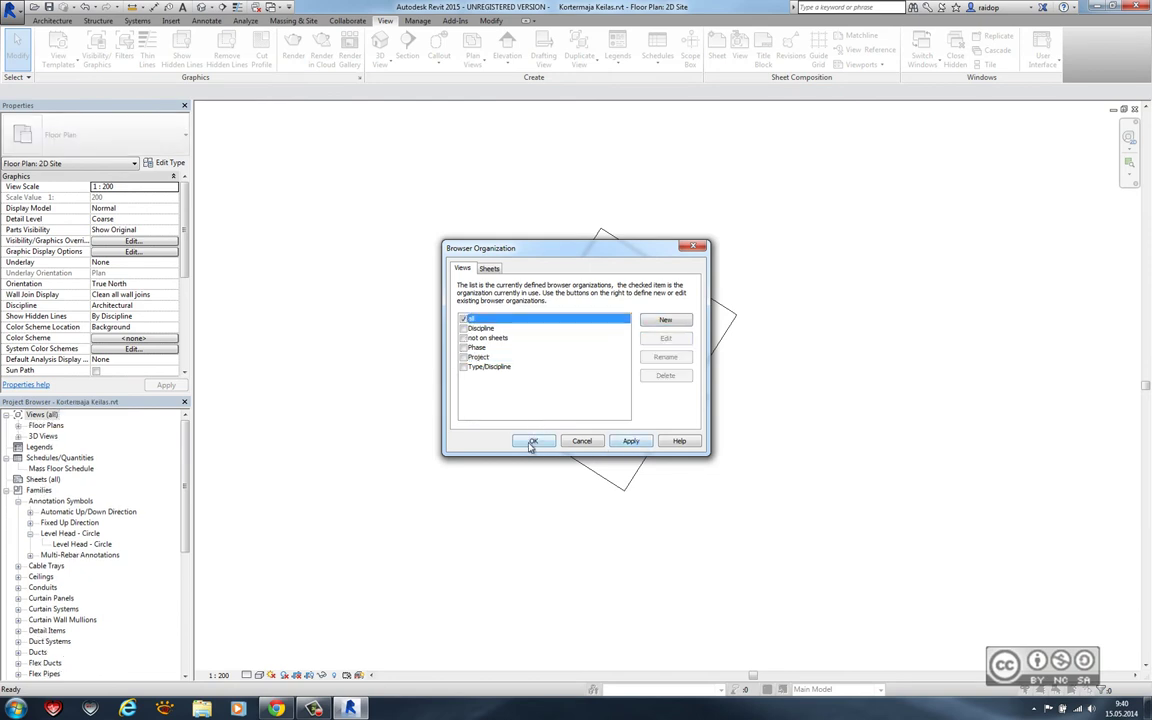
click(533, 441)
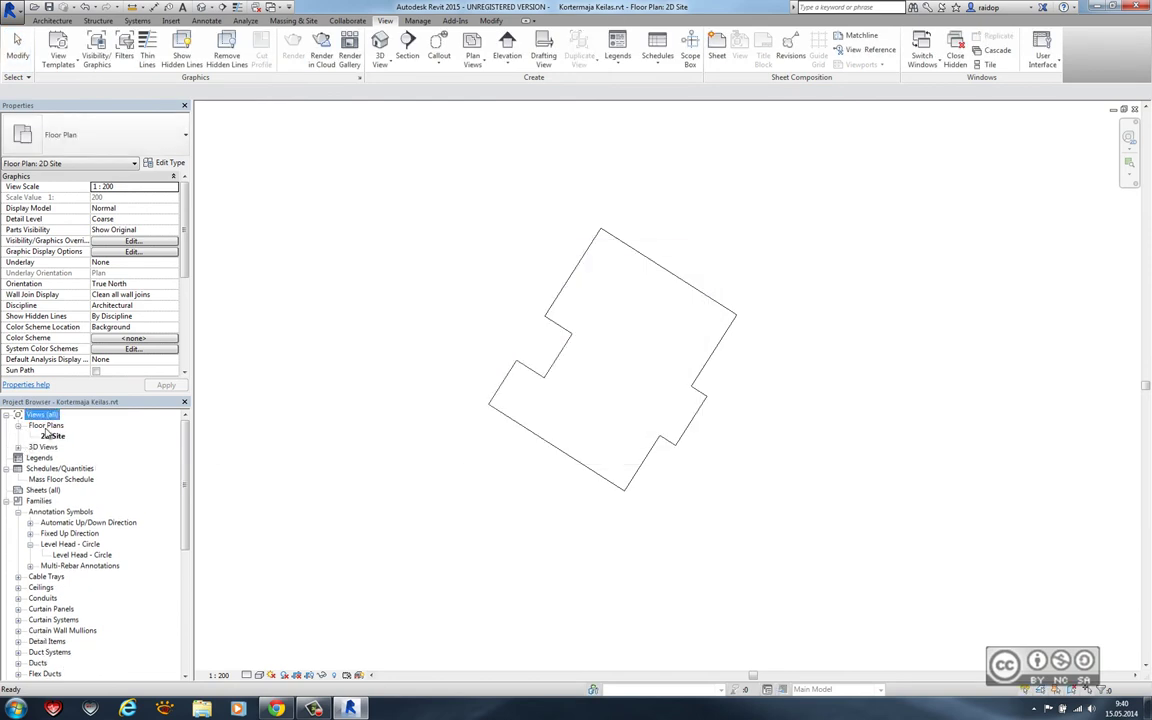
click(17, 447)
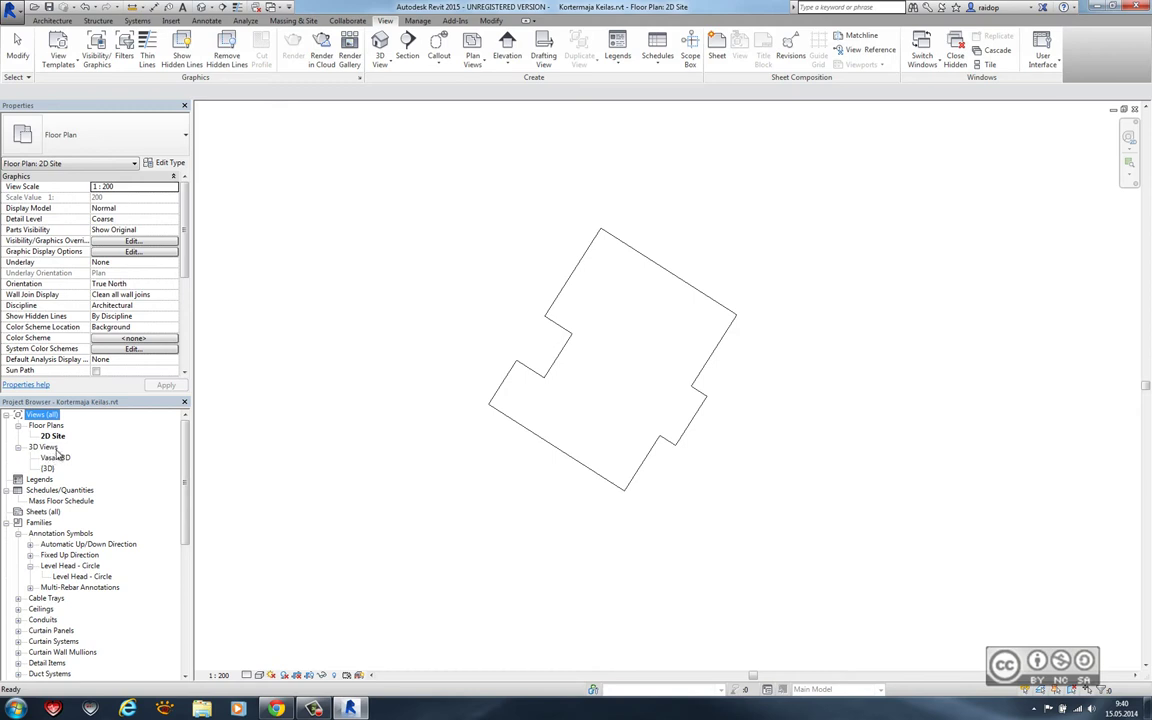
click(560, 227)
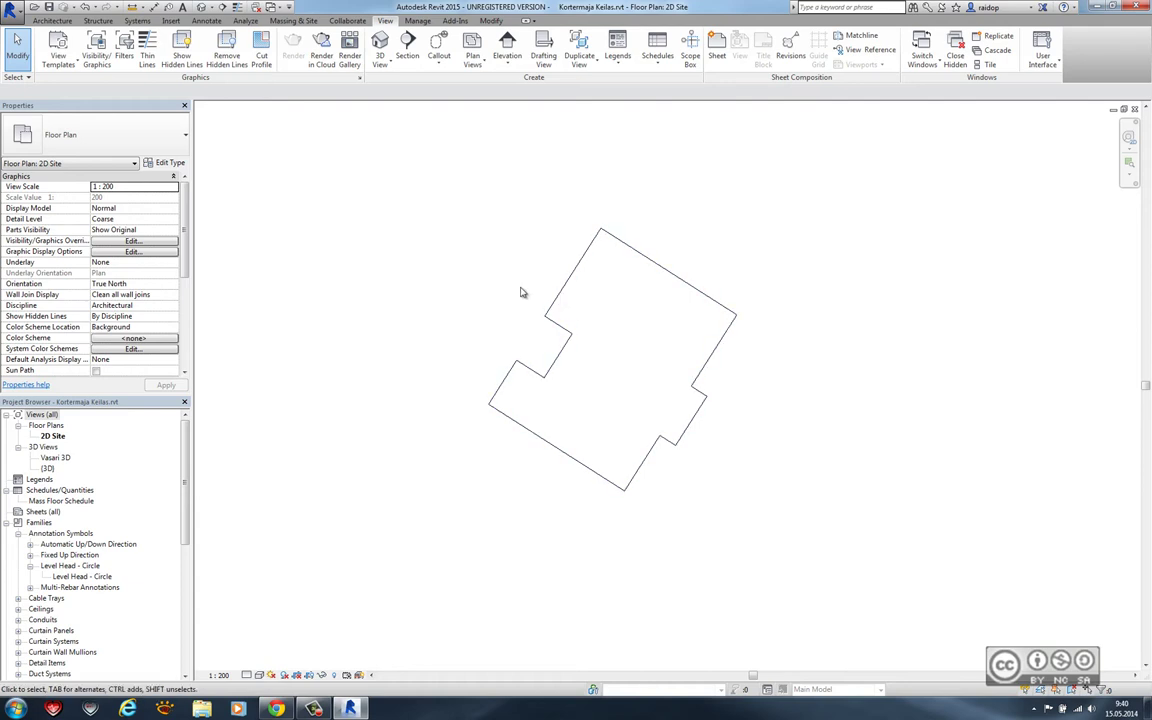
Step: Place an elevation marker above the building outline in the 2D Site plan
middle_drag(537, 257, 536, 325)
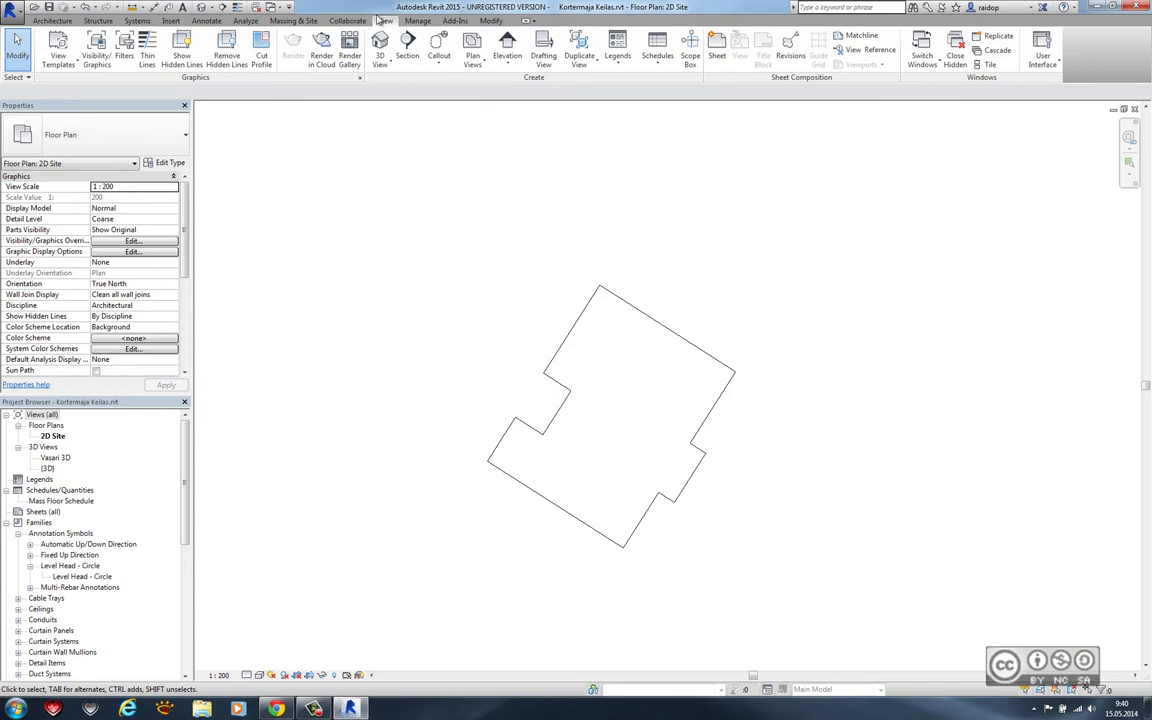
click(507, 45)
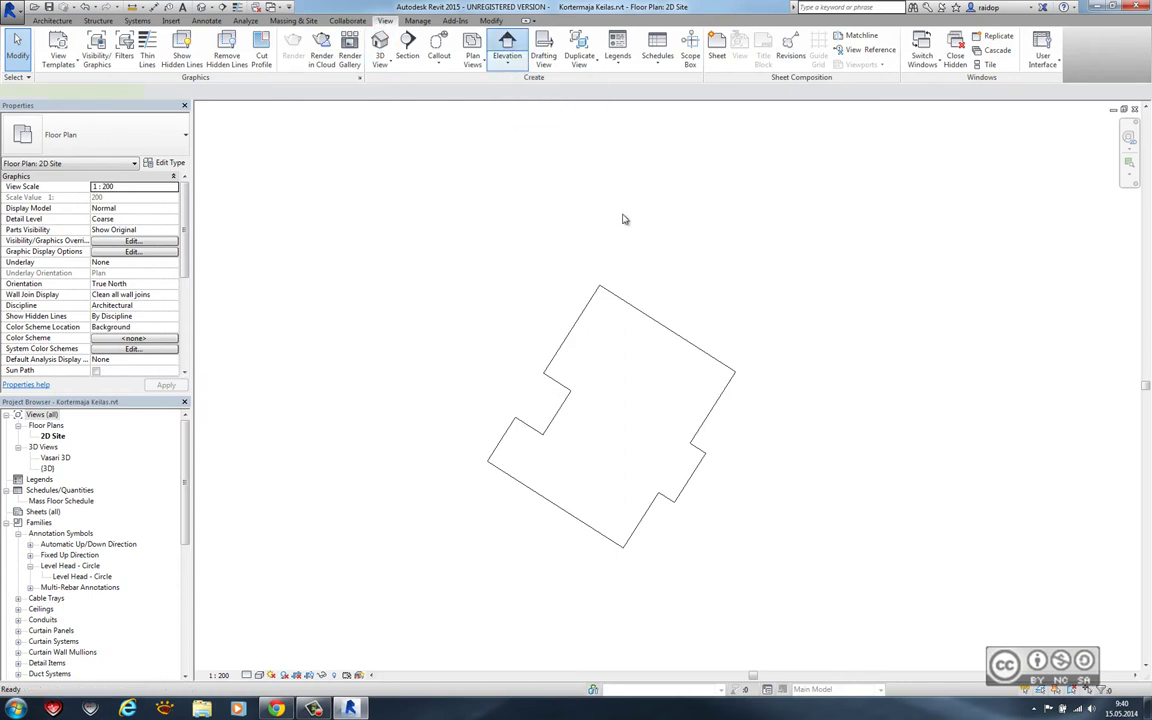
click(595, 155)
key(Escape)
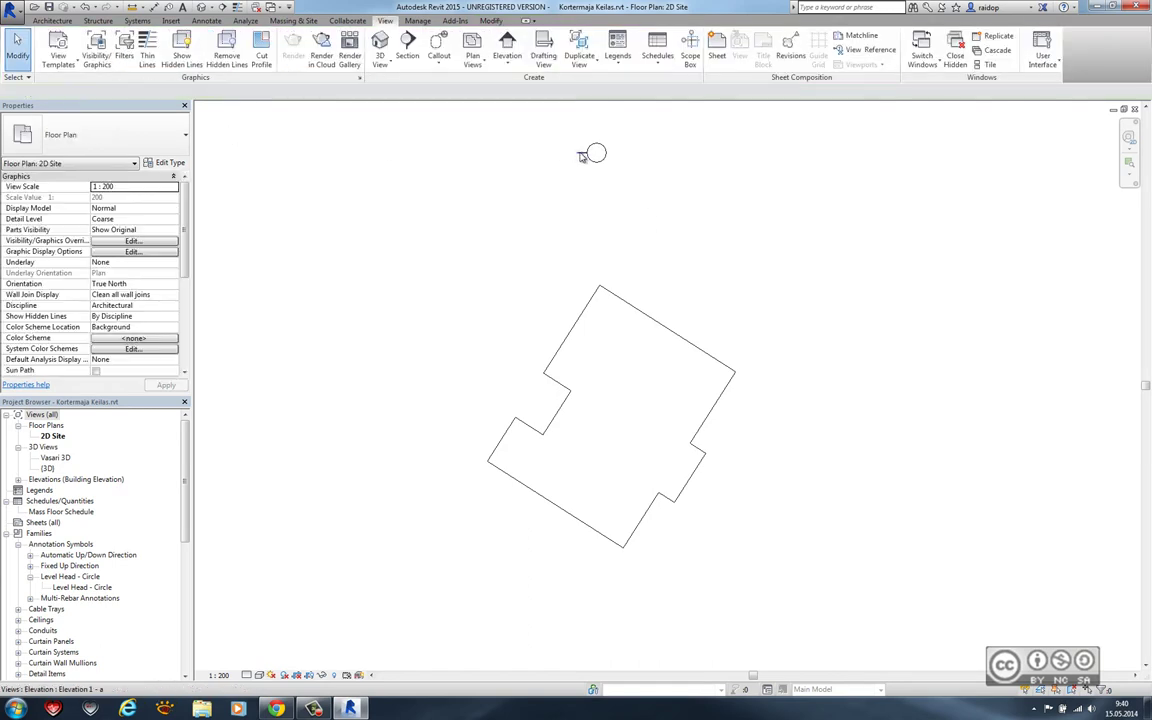
Step: Rotate the marker 90° to face the building and stretch its width and depth across the mass
click(583, 157)
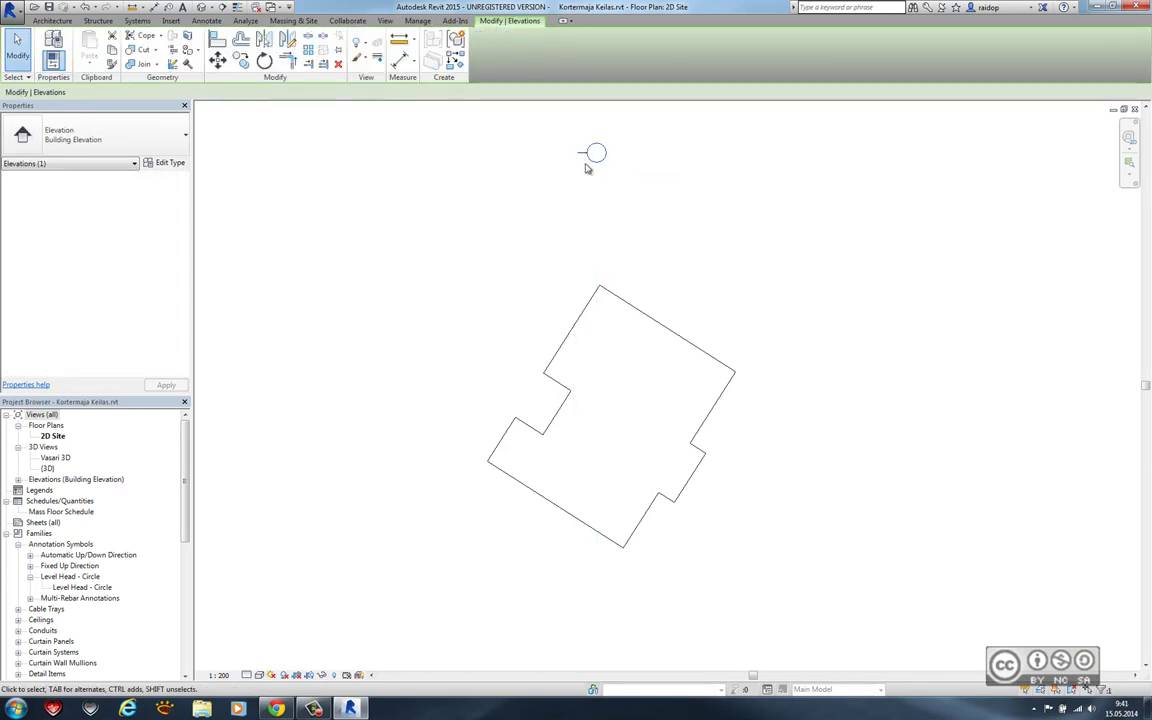
key(r)
key(o)
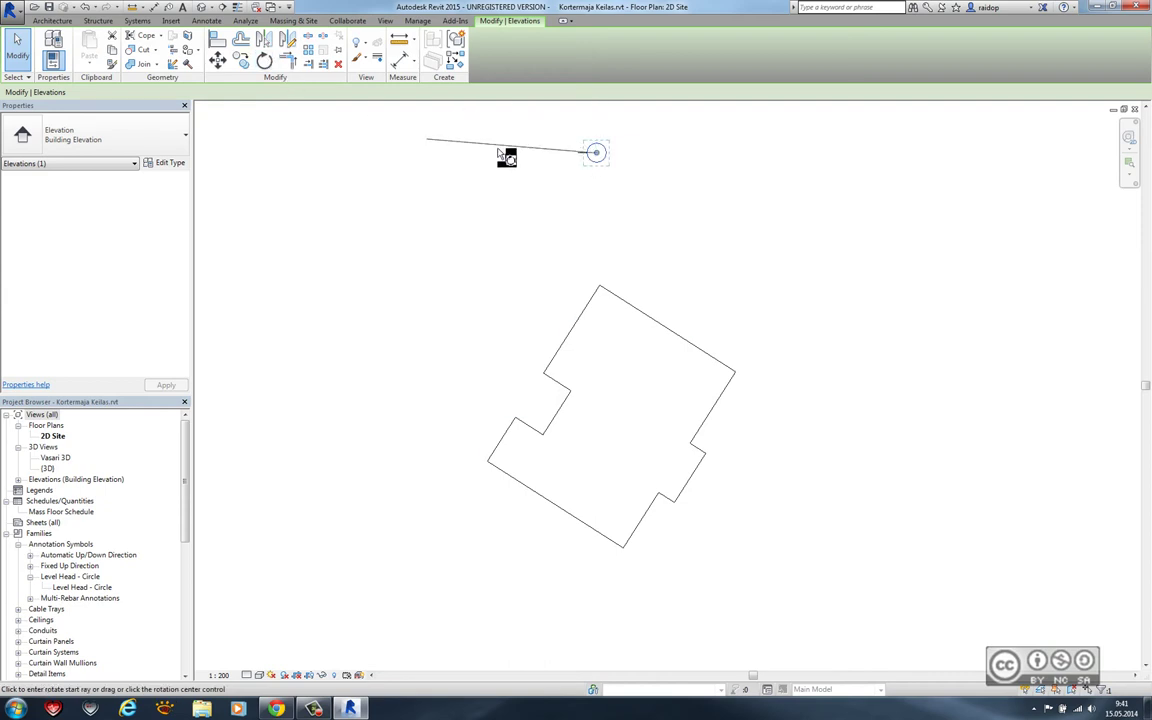
click(506, 153)
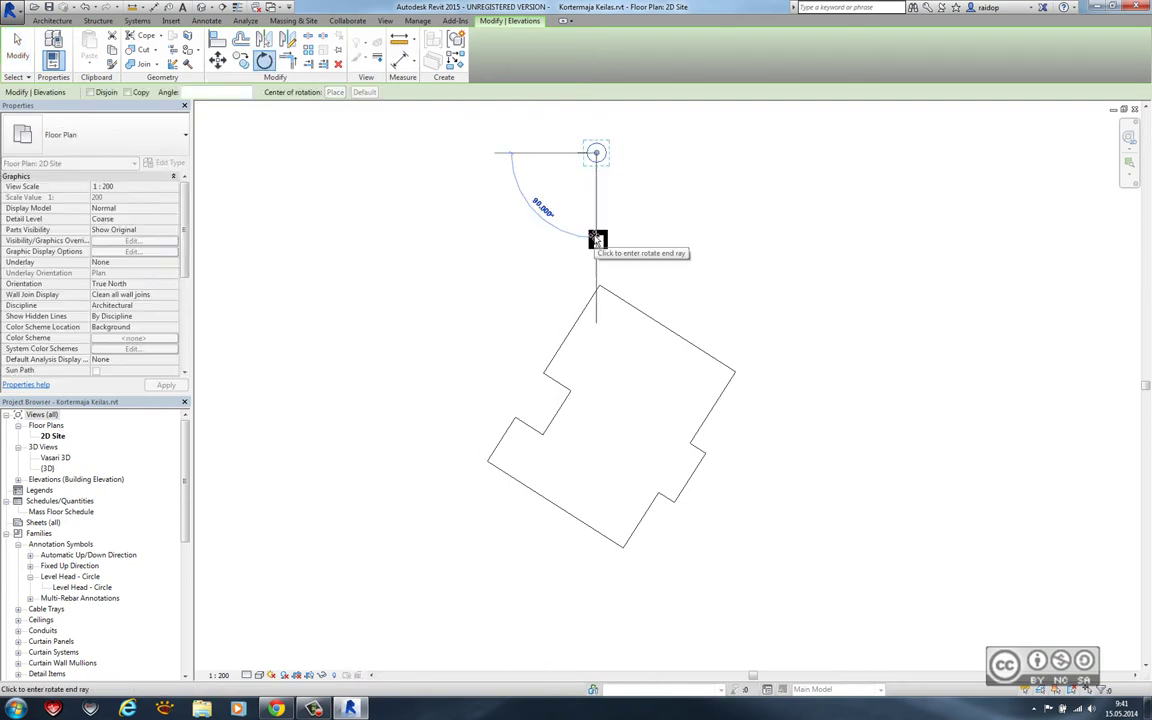
click(606, 248)
click(598, 170)
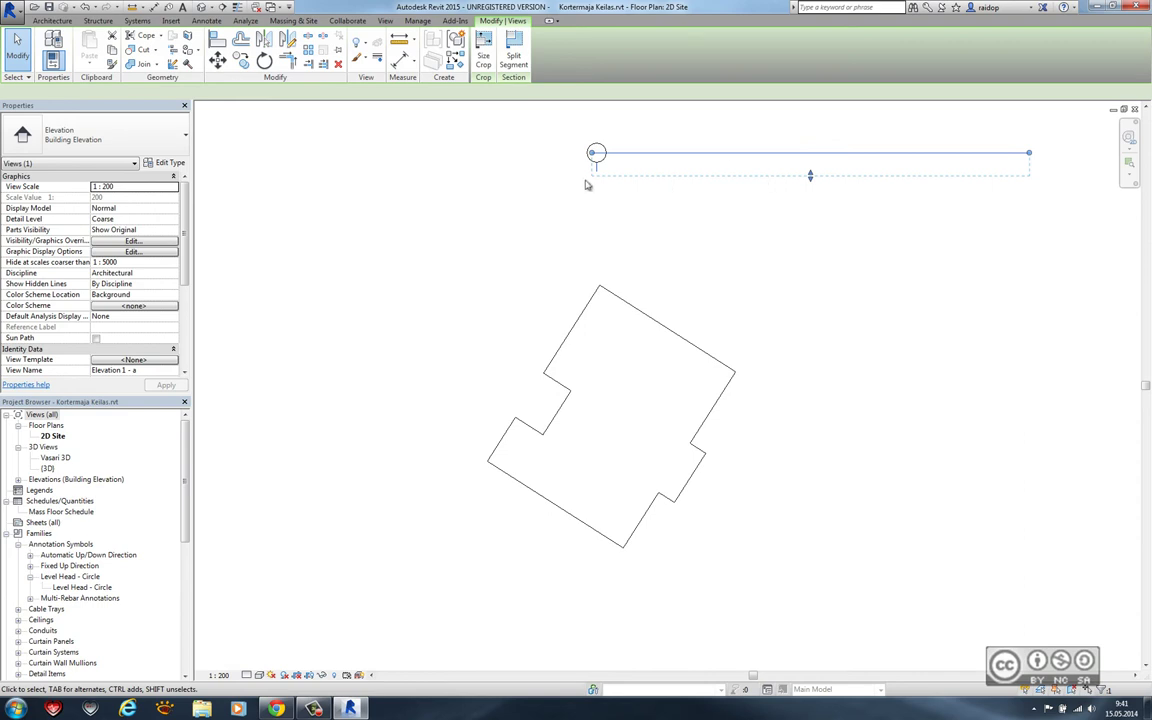
drag(595, 153, 301, 160)
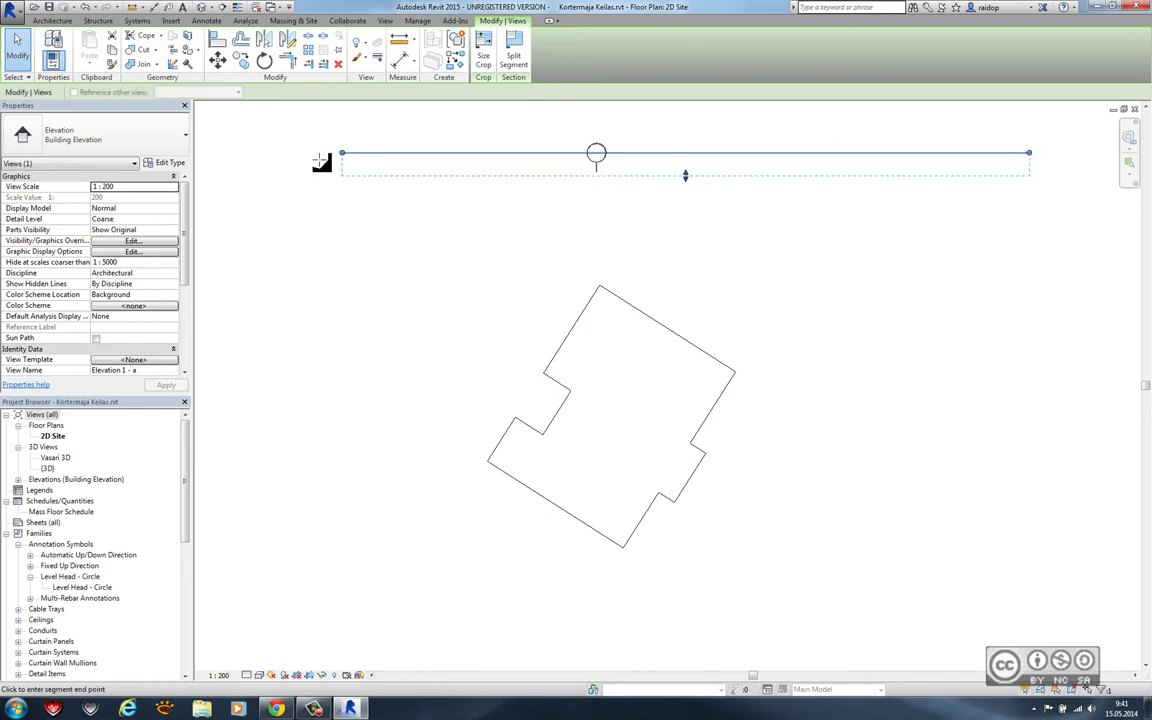
drag(664, 176, 687, 557)
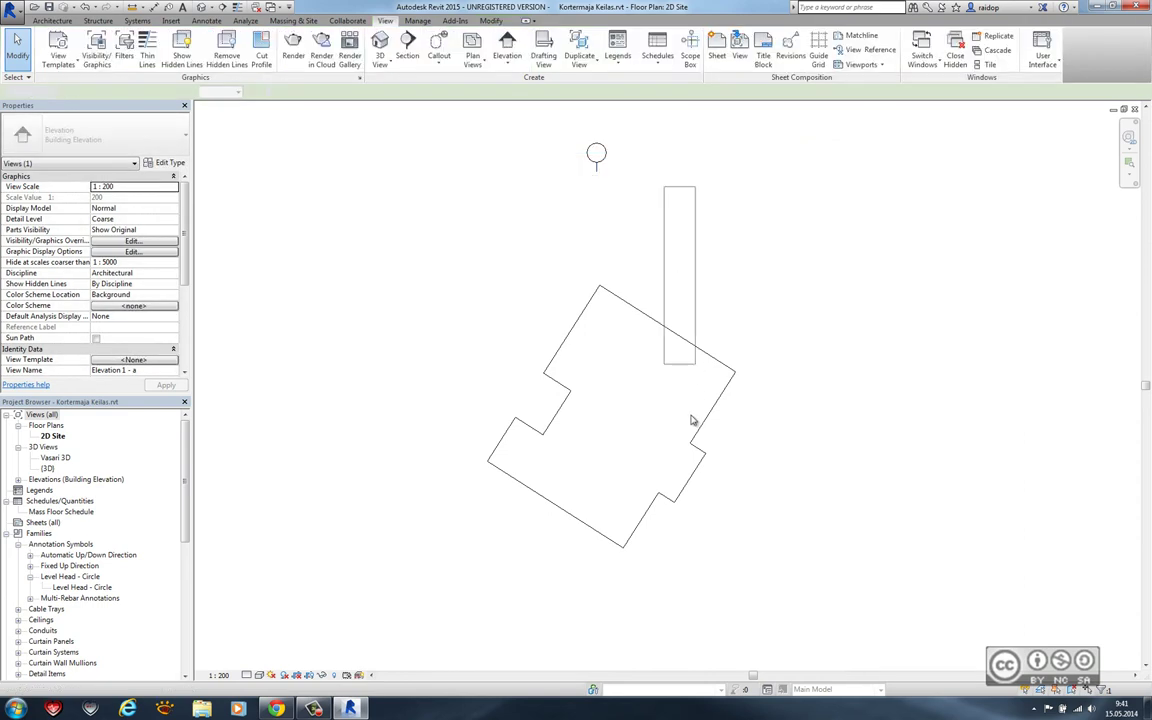
click(407, 439)
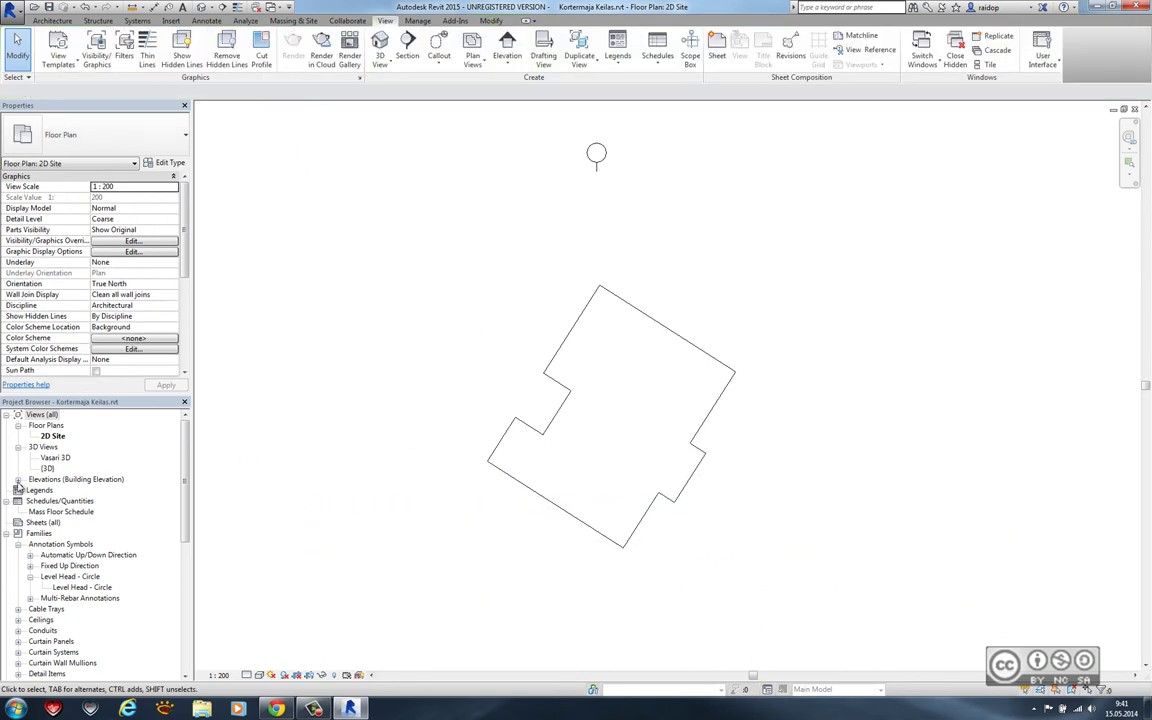
Step: Open Elevation 1 - a and make the Mass category visible there
click(17, 480)
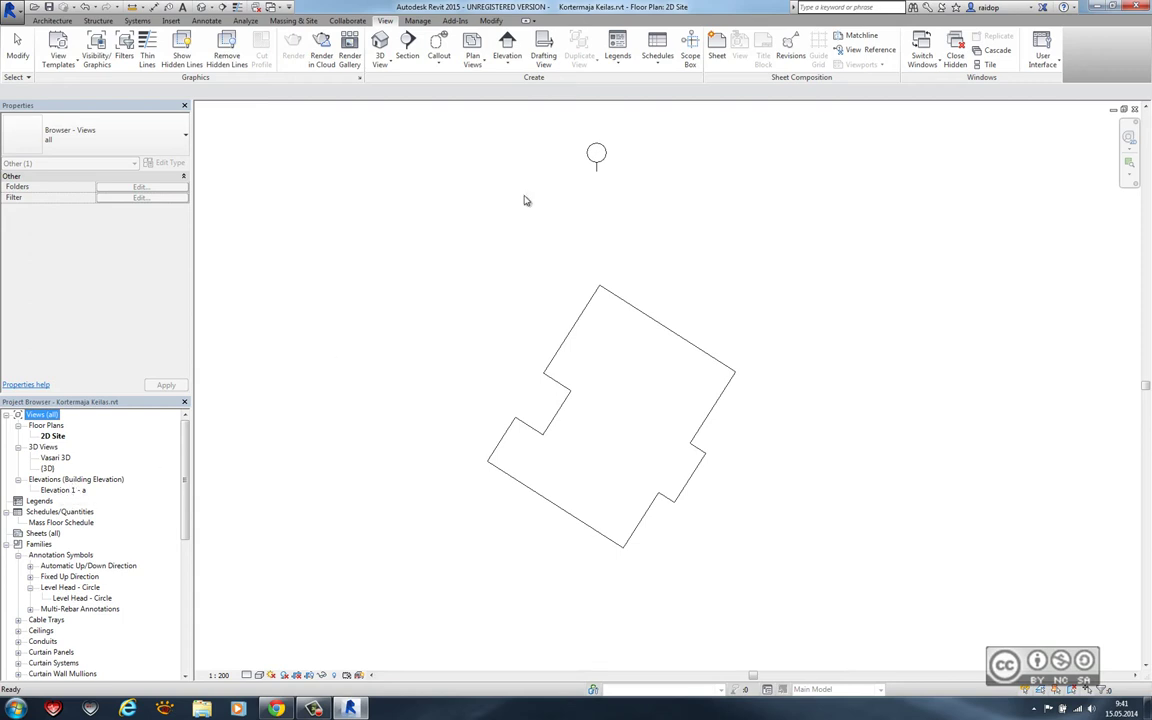
click(592, 164)
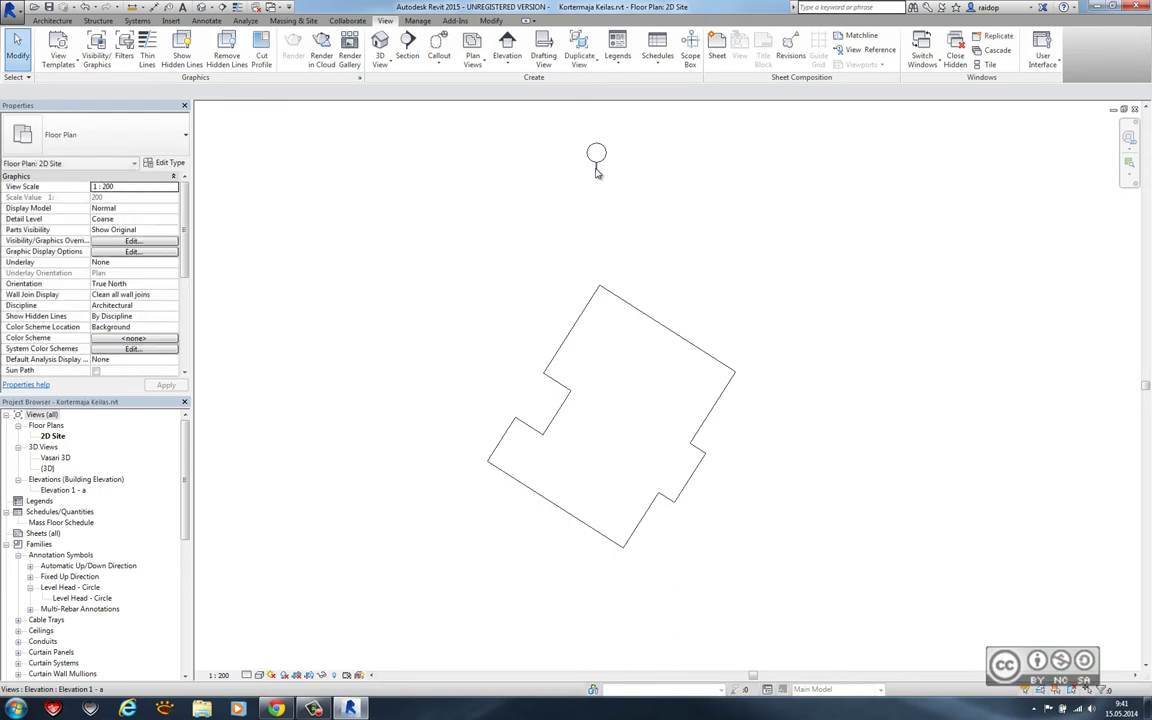
double_click(597, 170)
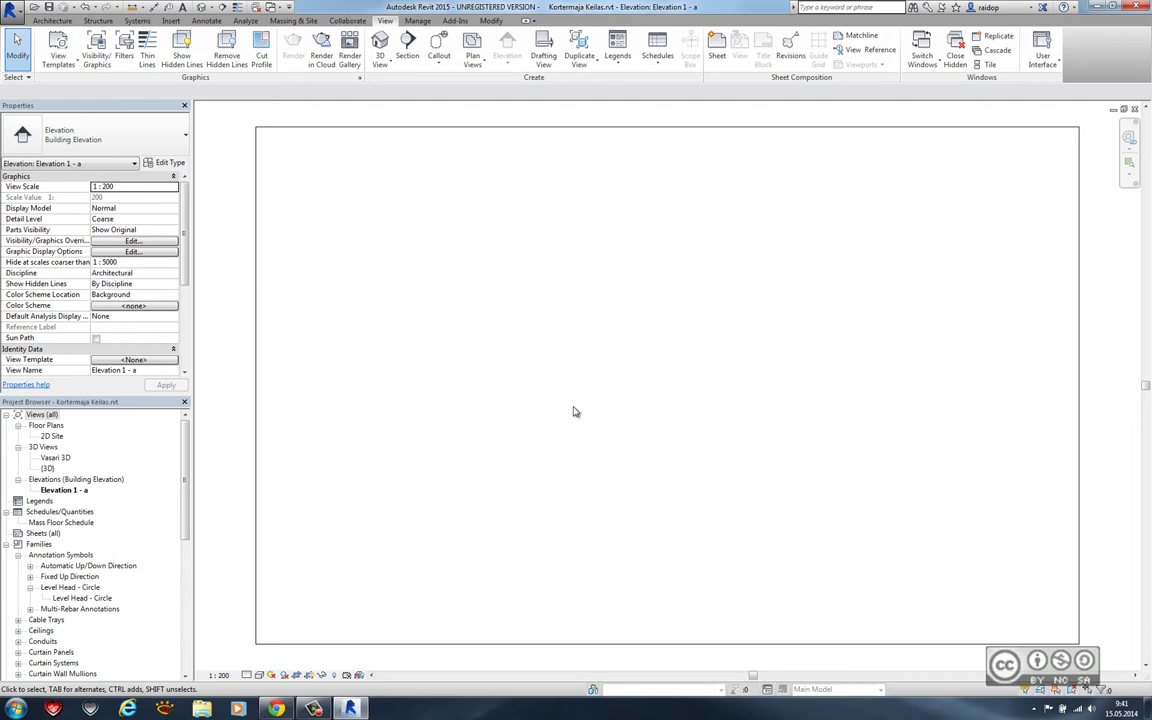
click(97, 45)
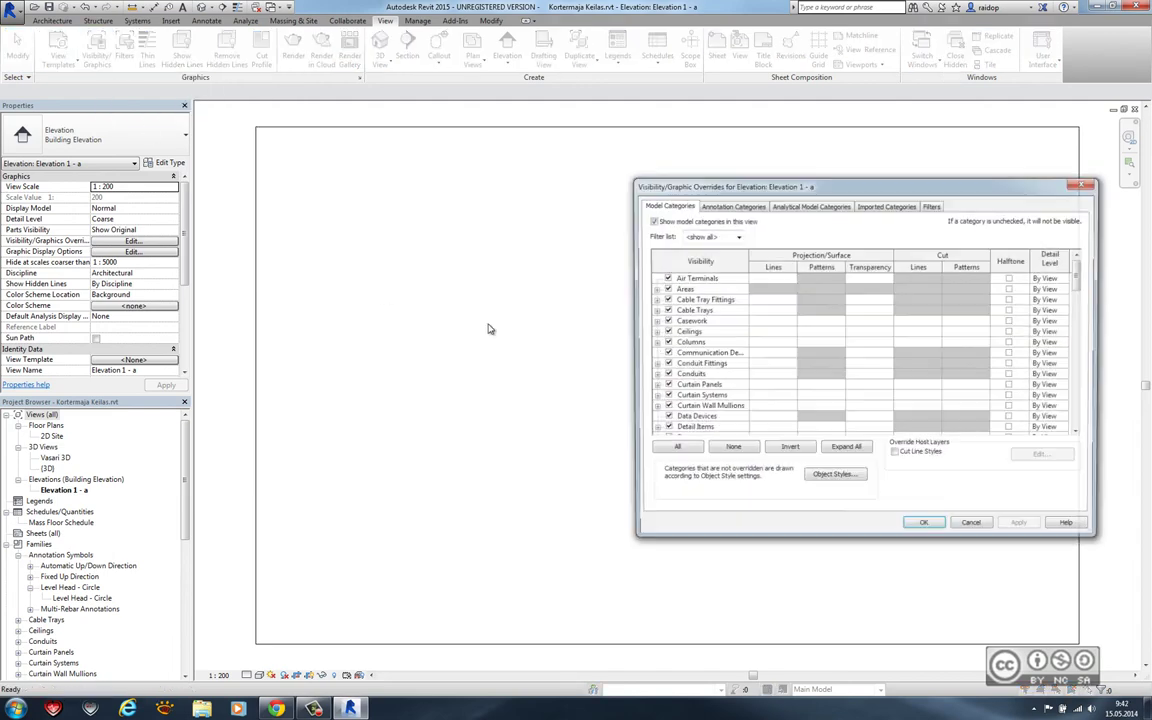
click(660, 343)
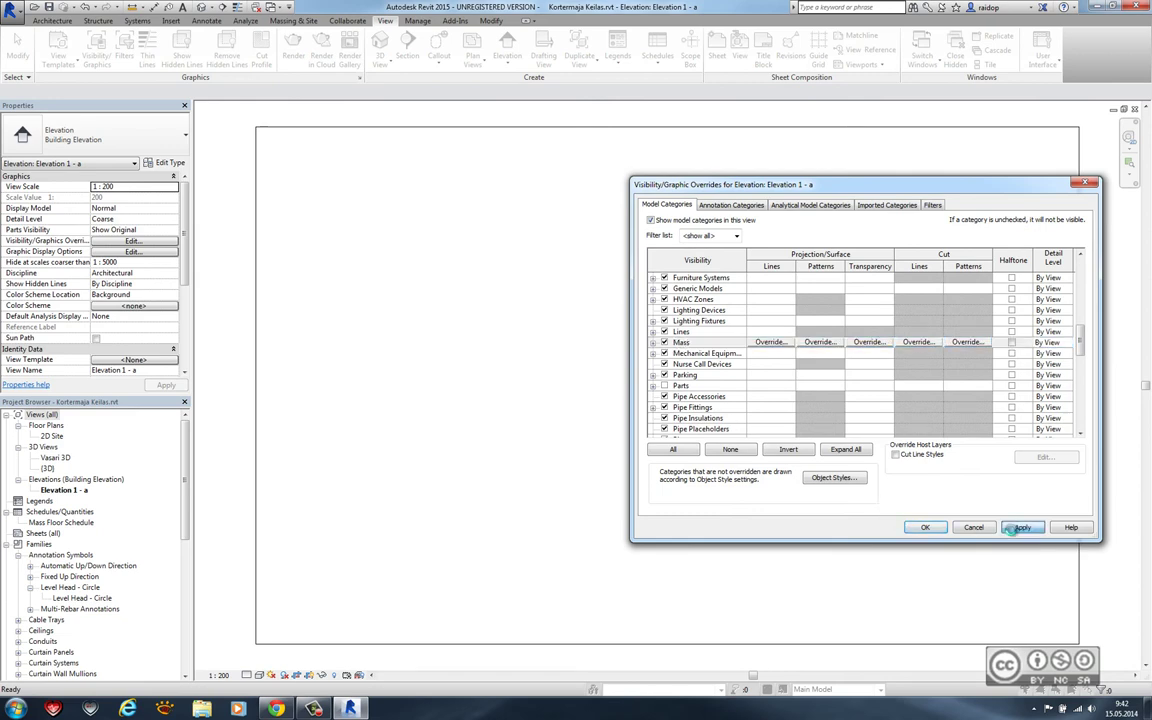
click(925, 527)
Step: Go back to the 2D Site floor plan
scroll(792, 336, down, 2)
click(652, 230)
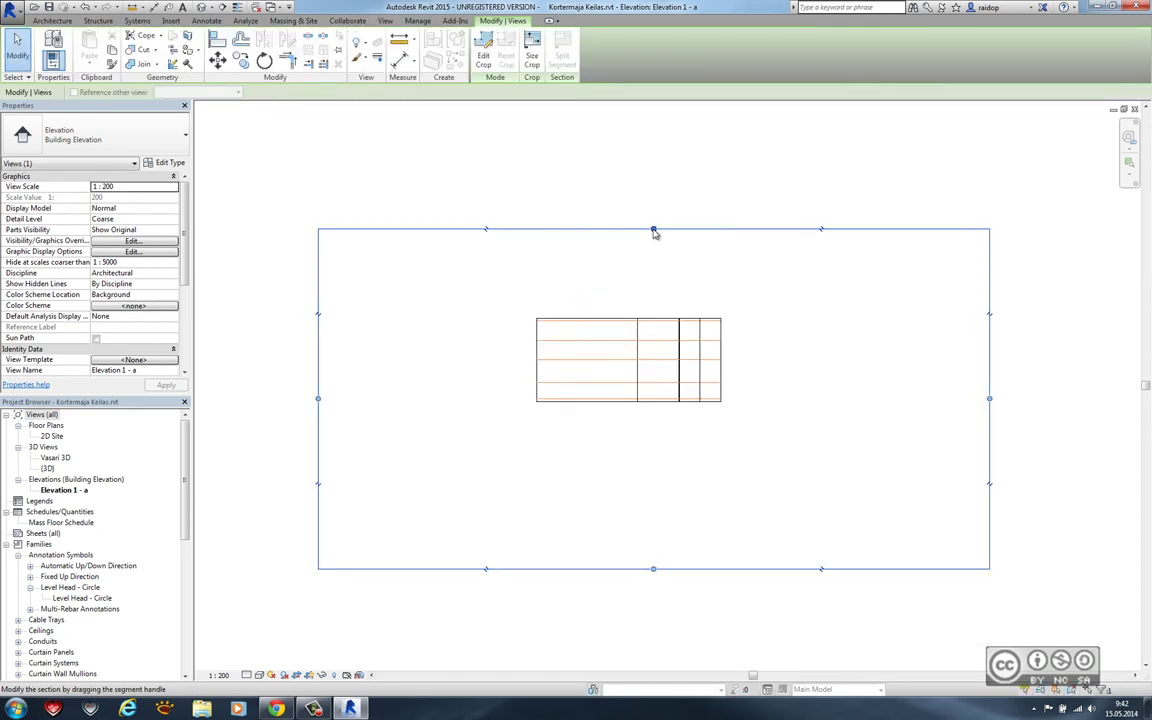
key(Escape)
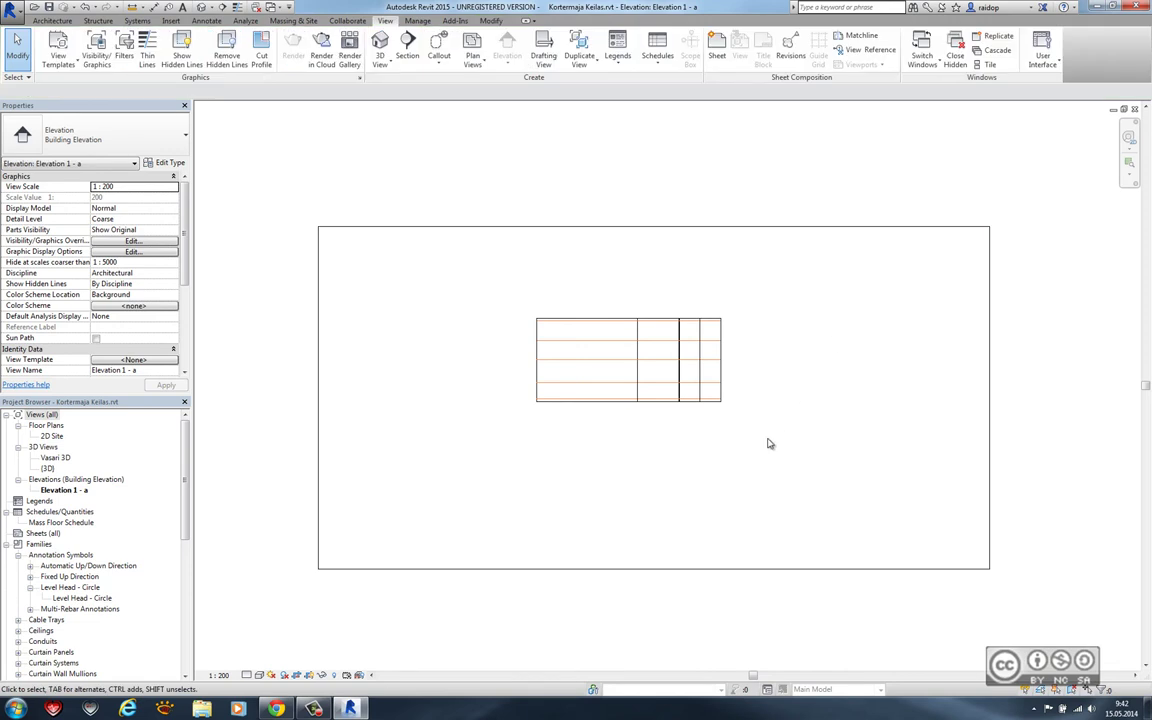
double_click(52, 437)
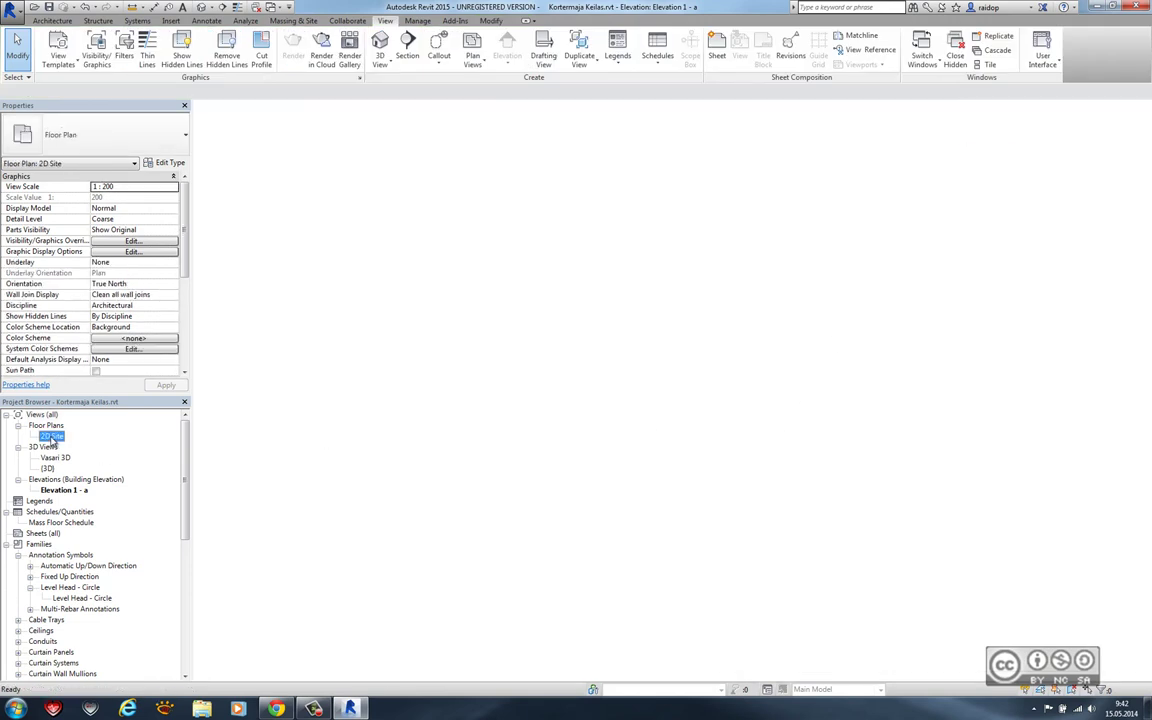
Step: Create new floor plan views for Levels 2 through 5
click(474, 64)
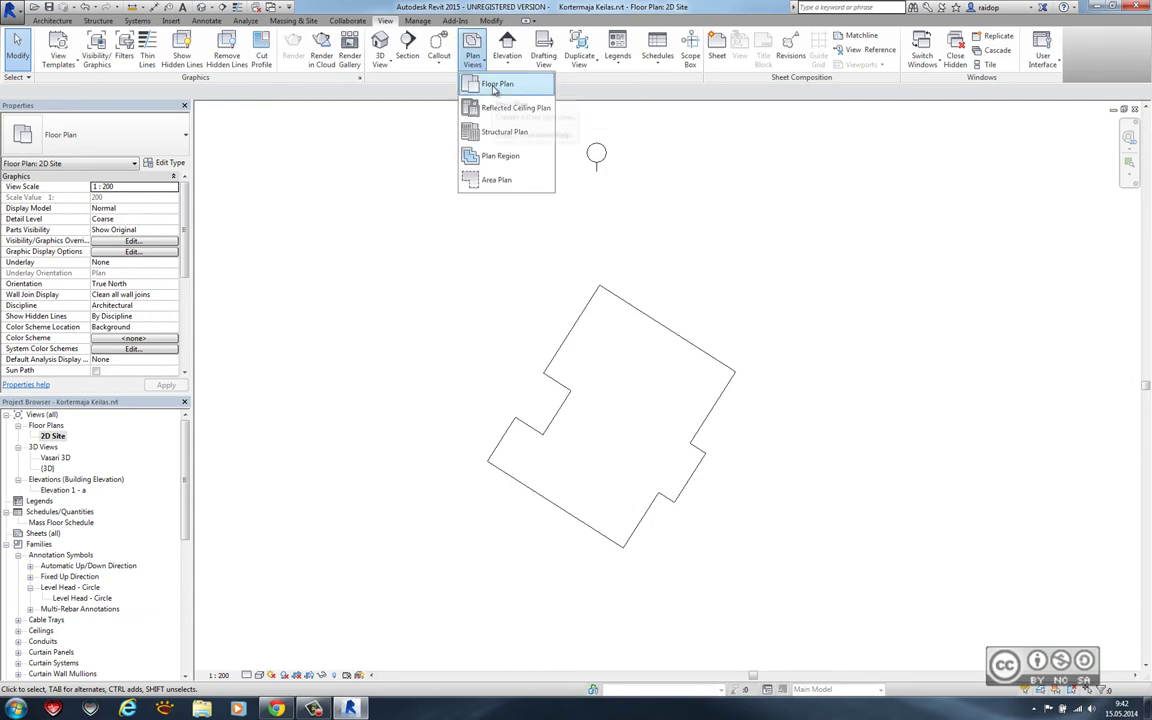
click(490, 152)
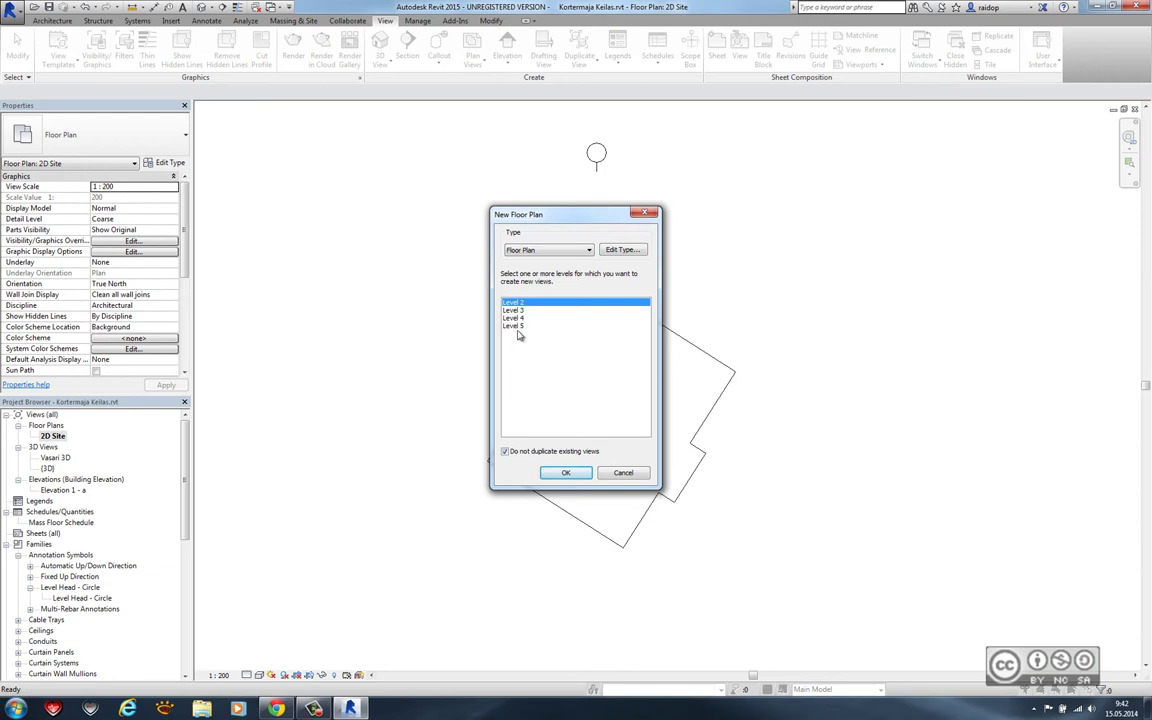
shift+click(518, 330)
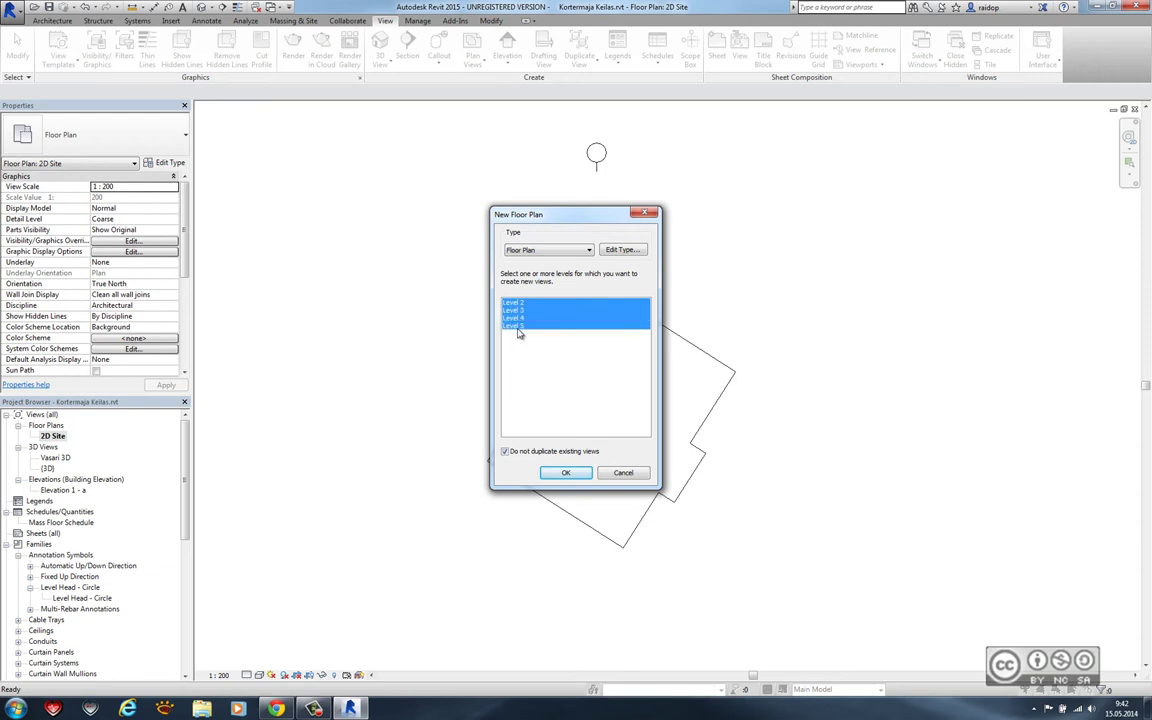
click(566, 473)
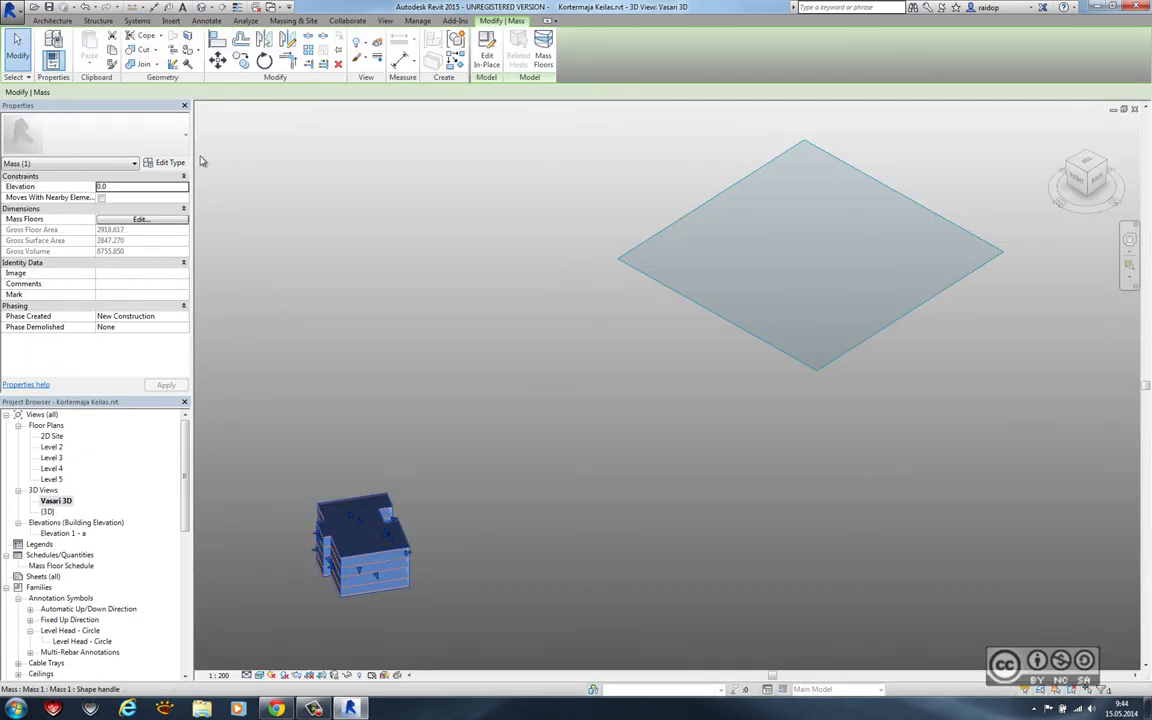
Step: Move the mass onto the site plane and place the elevation marker beside the building
key(m)
key(v)
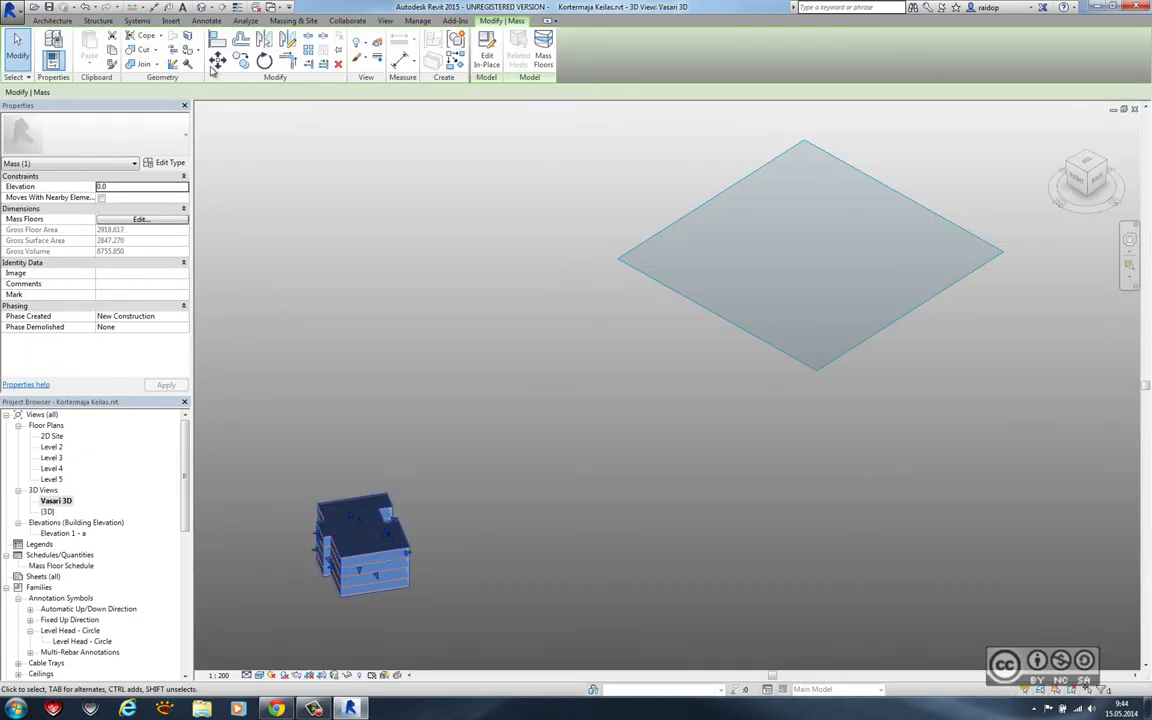
click(415, 558)
click(771, 352)
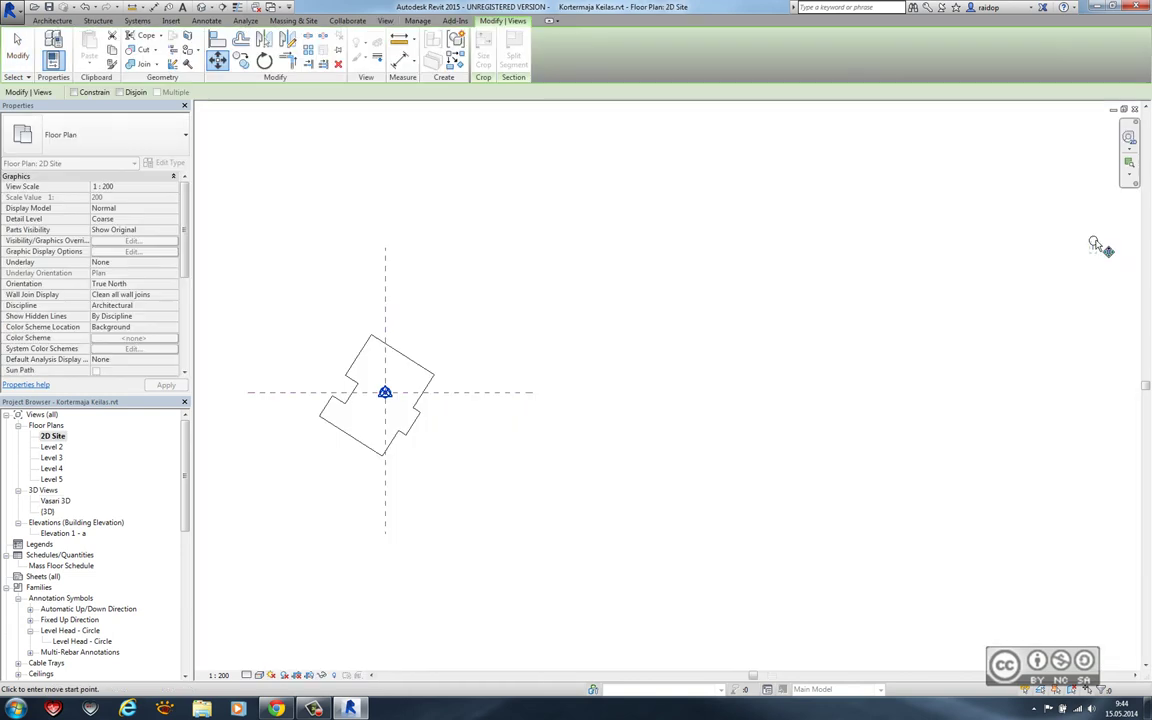
click(1095, 243)
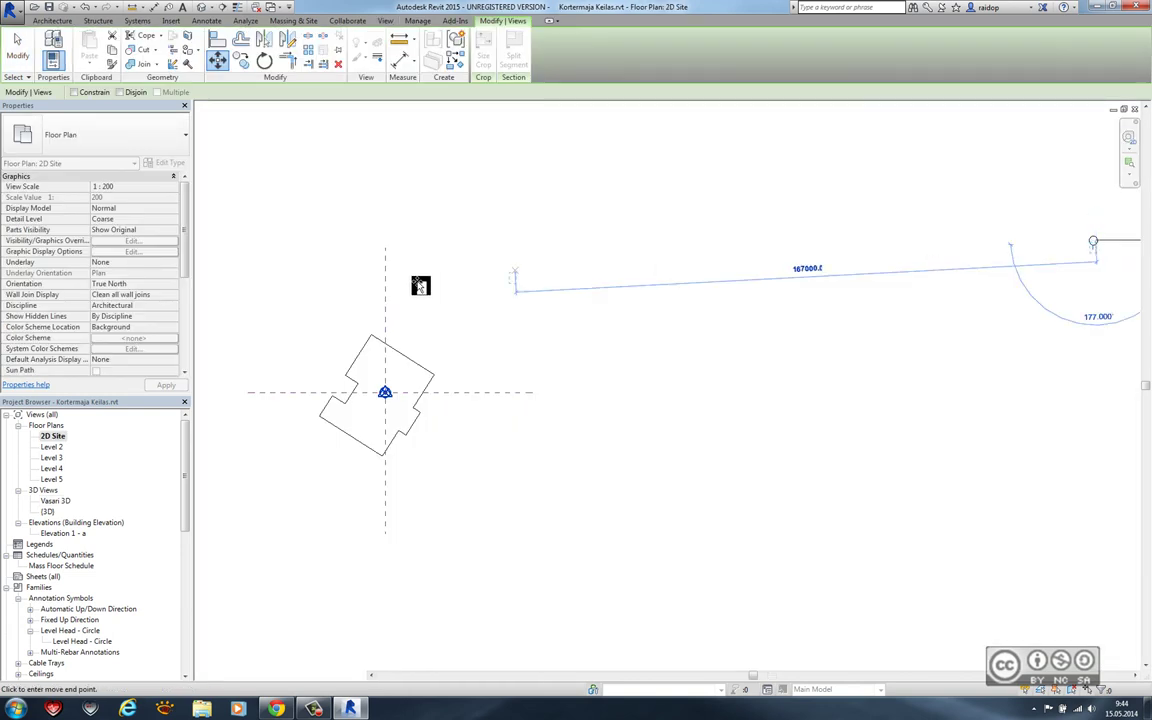
click(373, 243)
Step: In the building elevation, change Level 2's height from 3000 to 2500
middle_drag(476, 293, 729, 218)
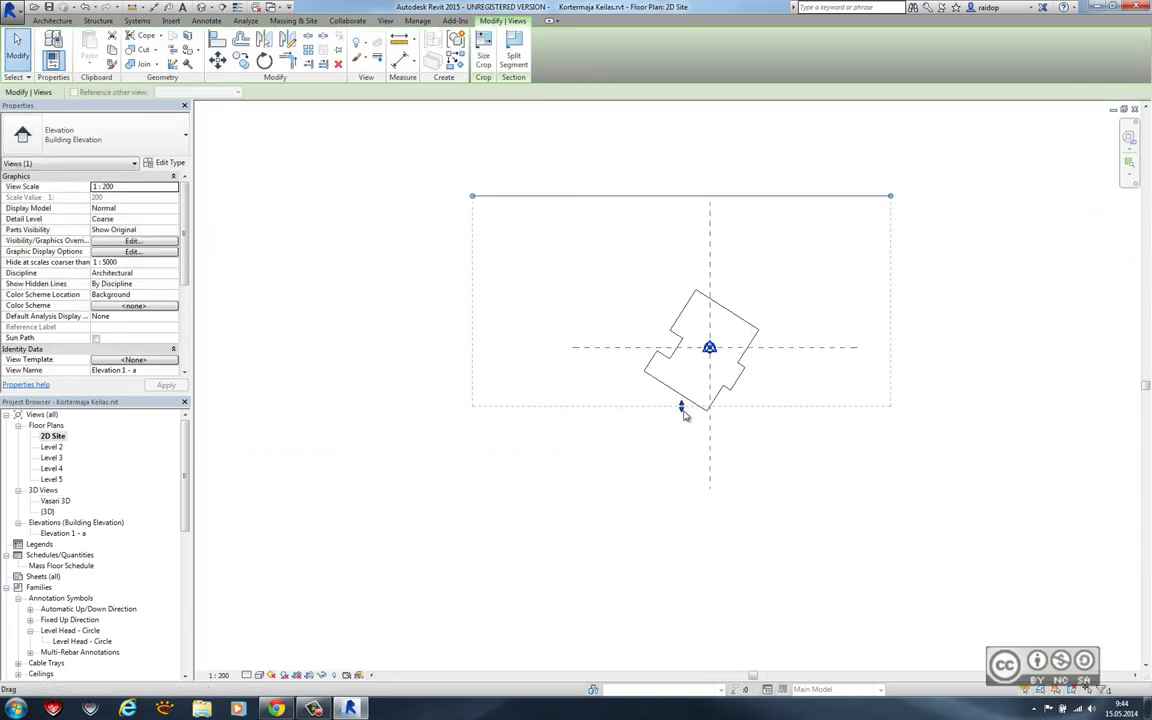
double_click(617, 385)
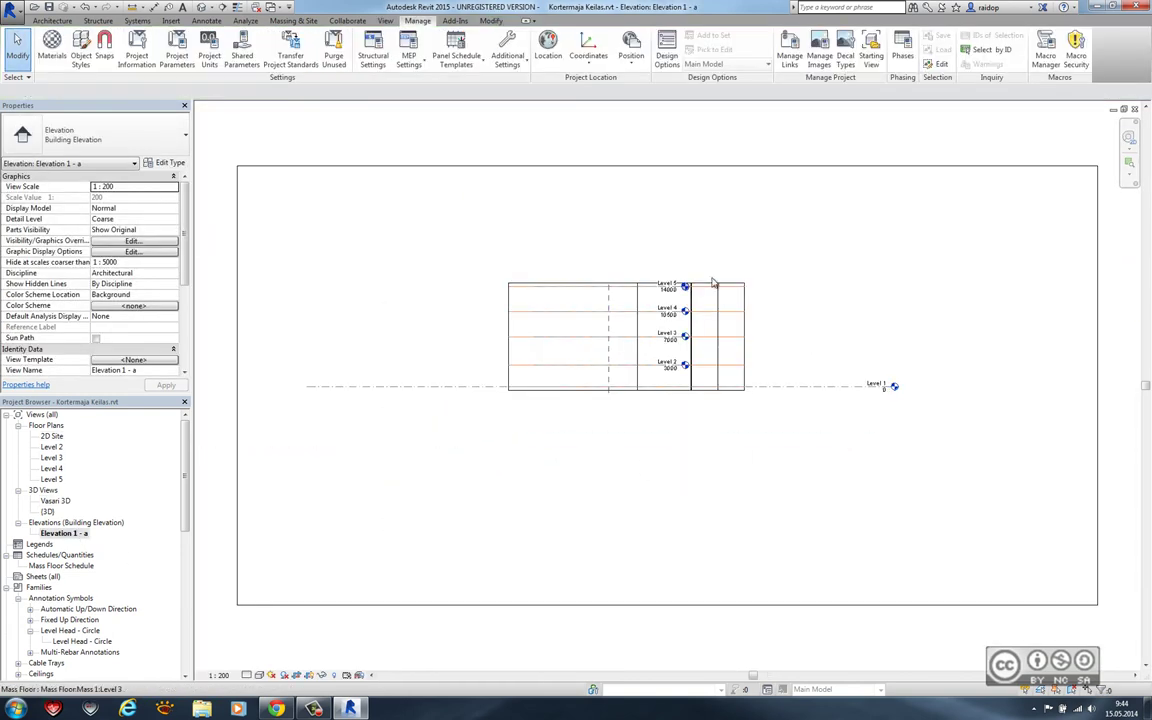
scroll(772, 407, up, 1)
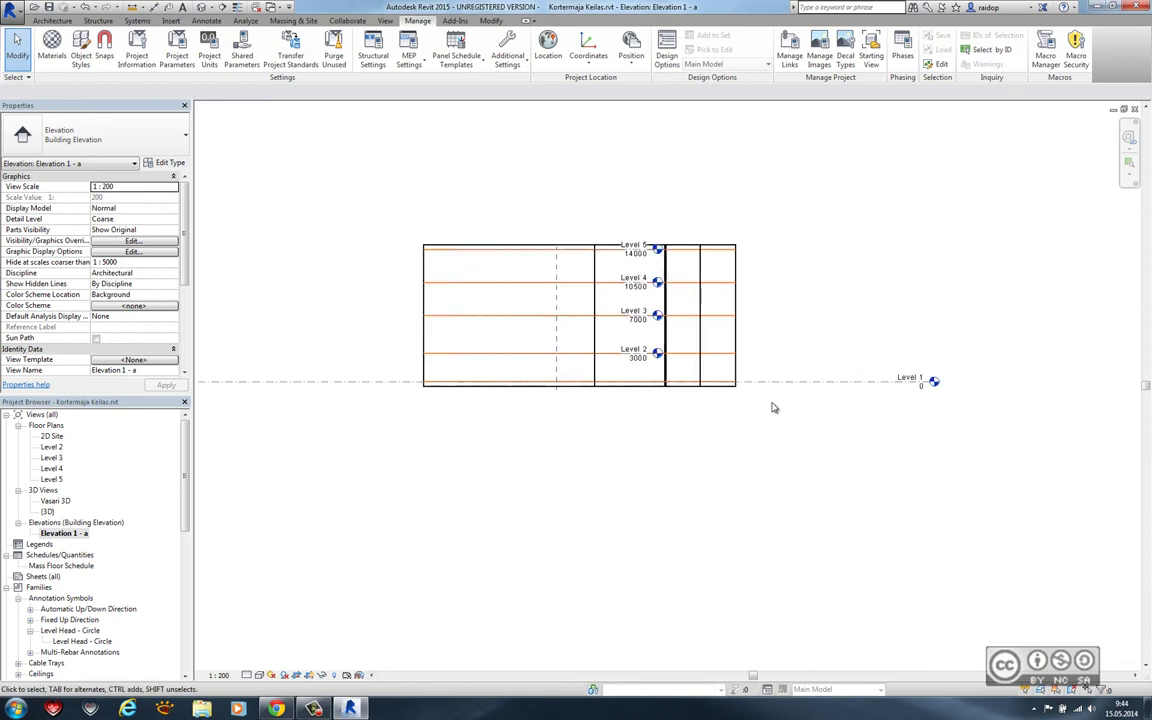
scroll(772, 407, up, 1)
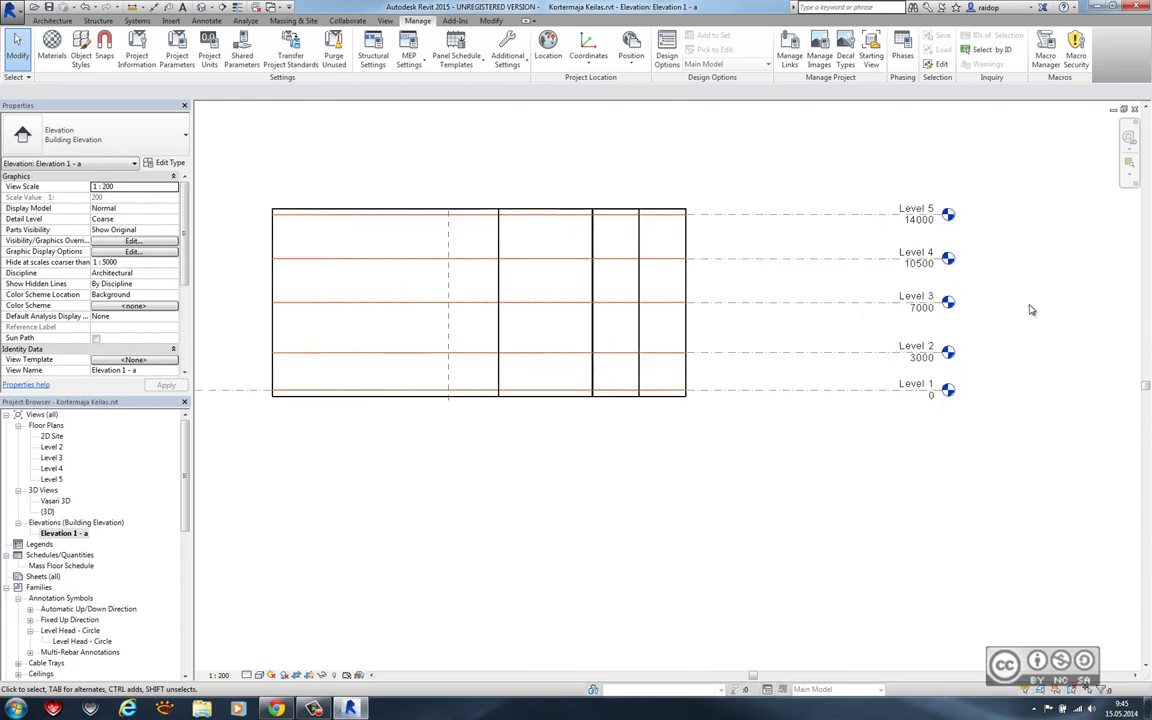
scroll(1032, 310, up, 1)
click(835, 358)
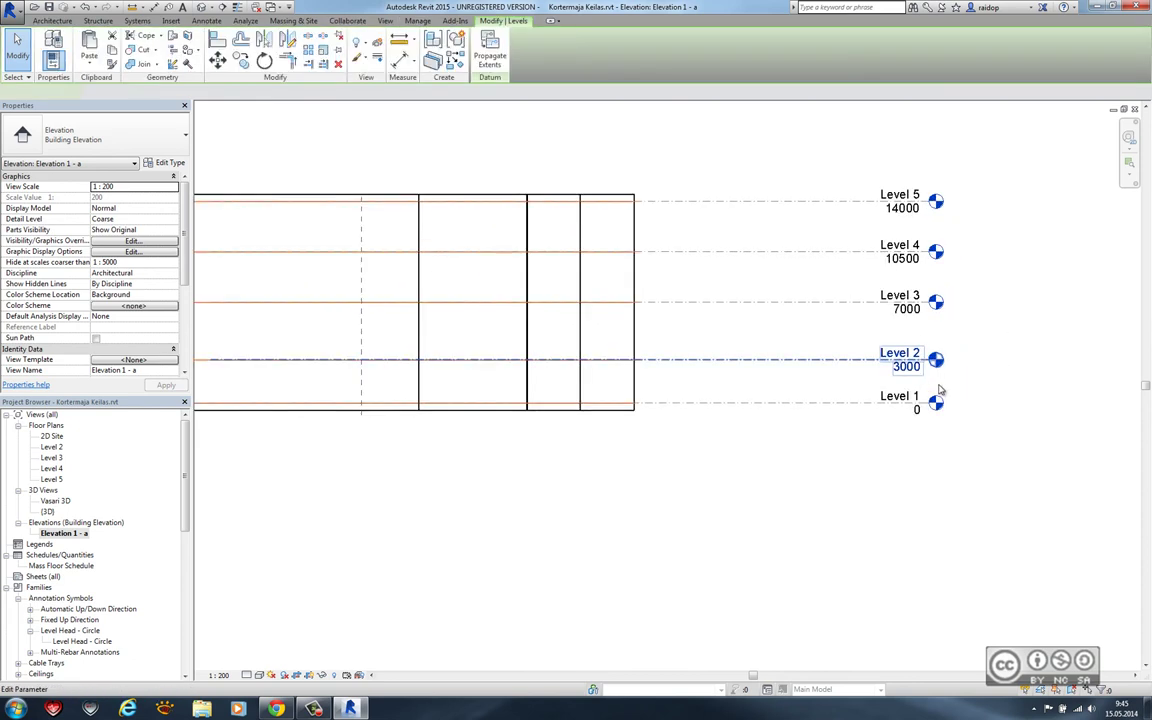
click(907, 367)
text(25)
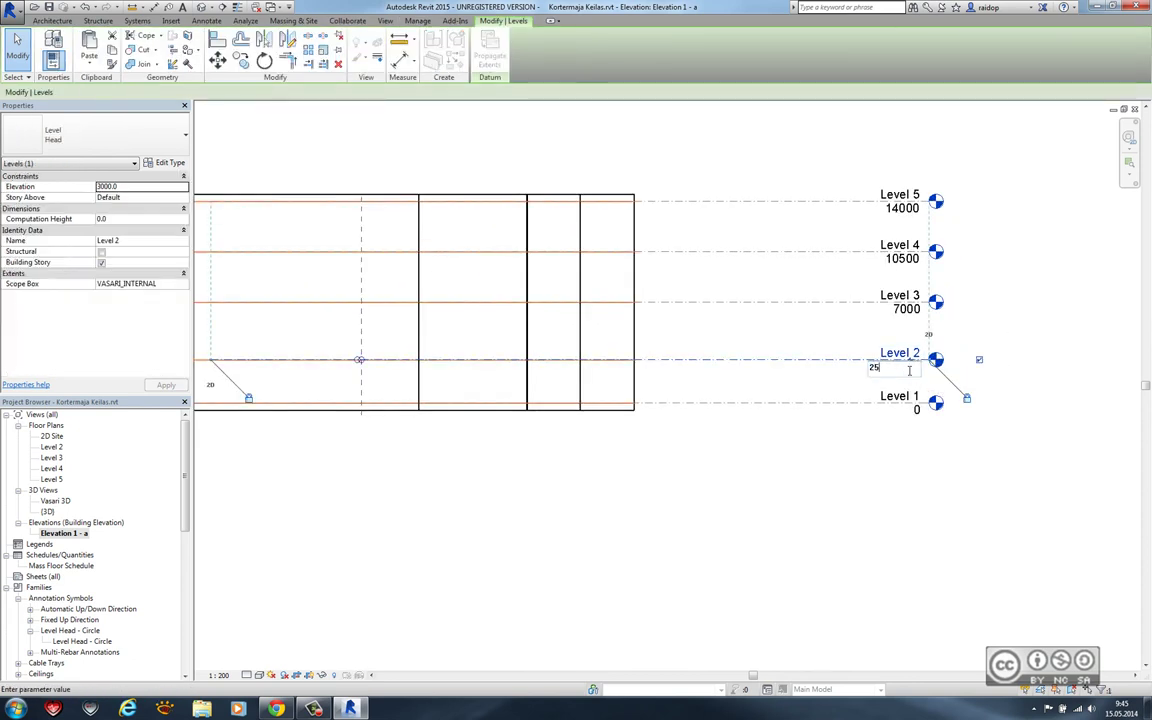
key(Return)
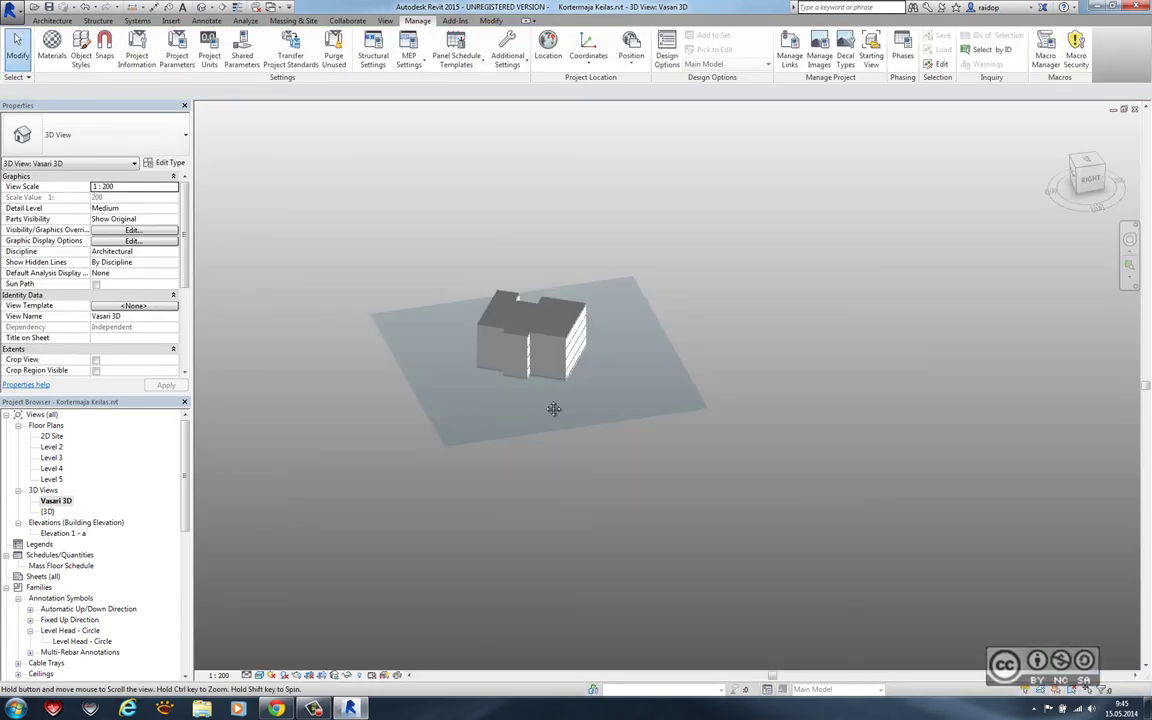
Step: Zoom and centre the mass in the Vasari 3D view, then show the Massing & Site tools
scroll(560, 400, up, 5)
mouse_move(680, 285)
middle_down()
mouse_move(728, 250)
mouse_move(710, 237)
middle_up()
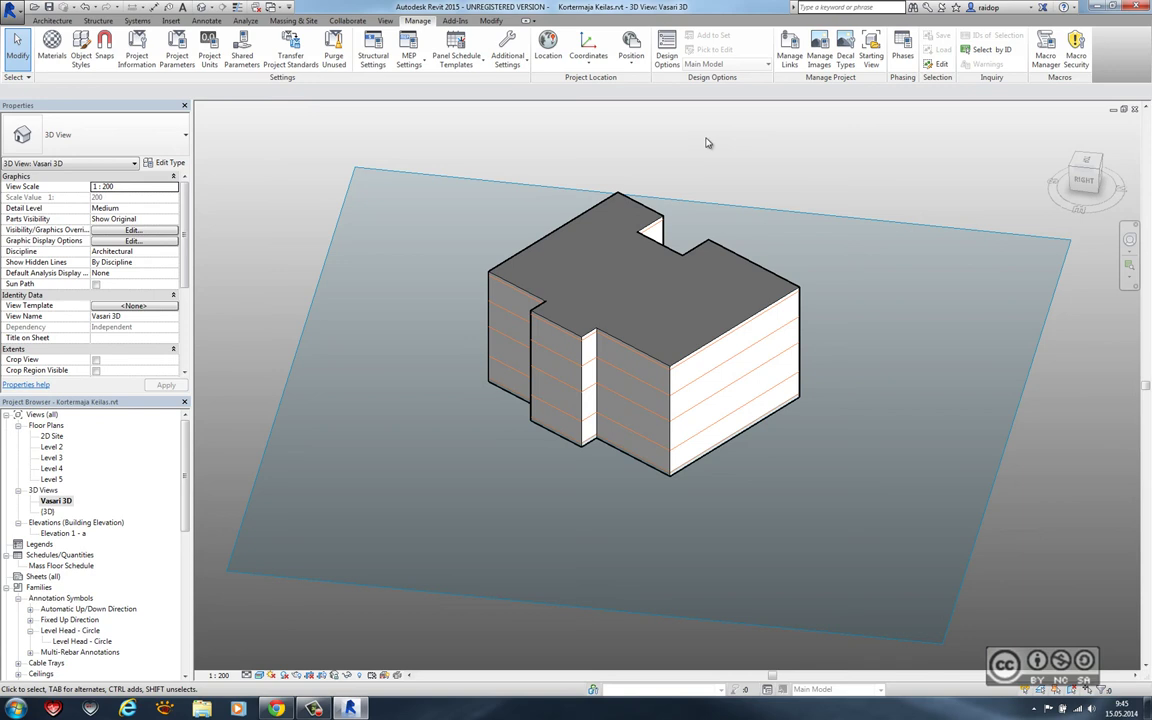
click(293, 21)
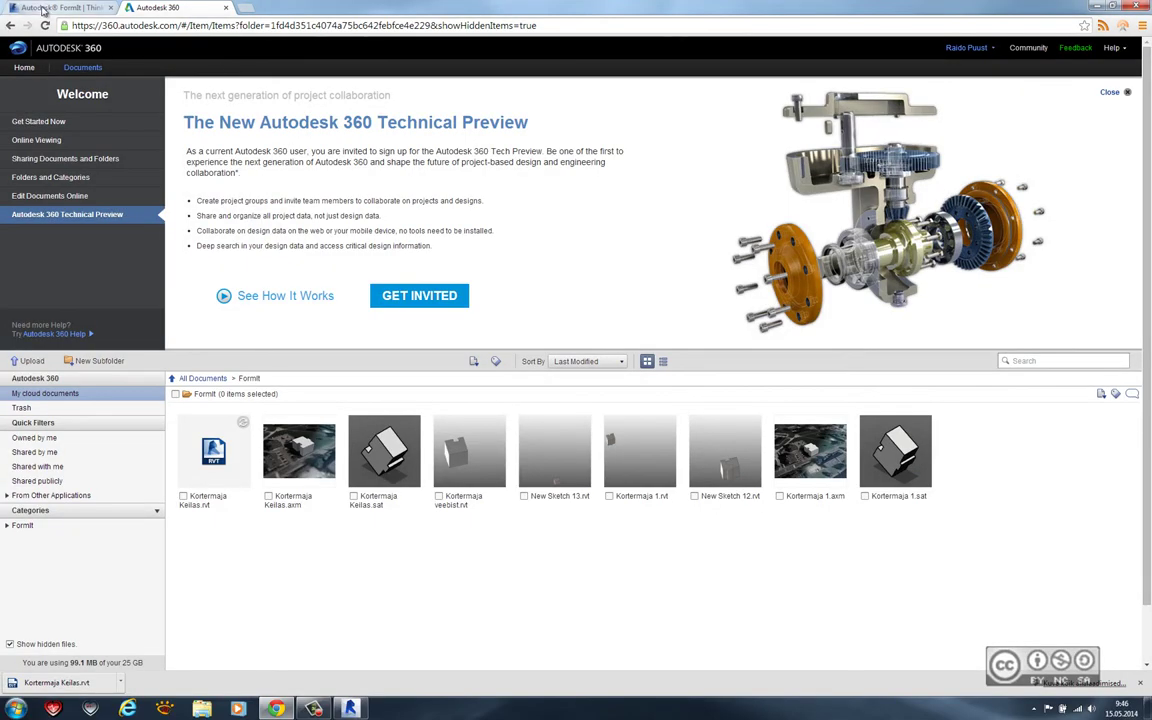
Step: Switch to the Autodesk FormIt website tab
click(44, 11)
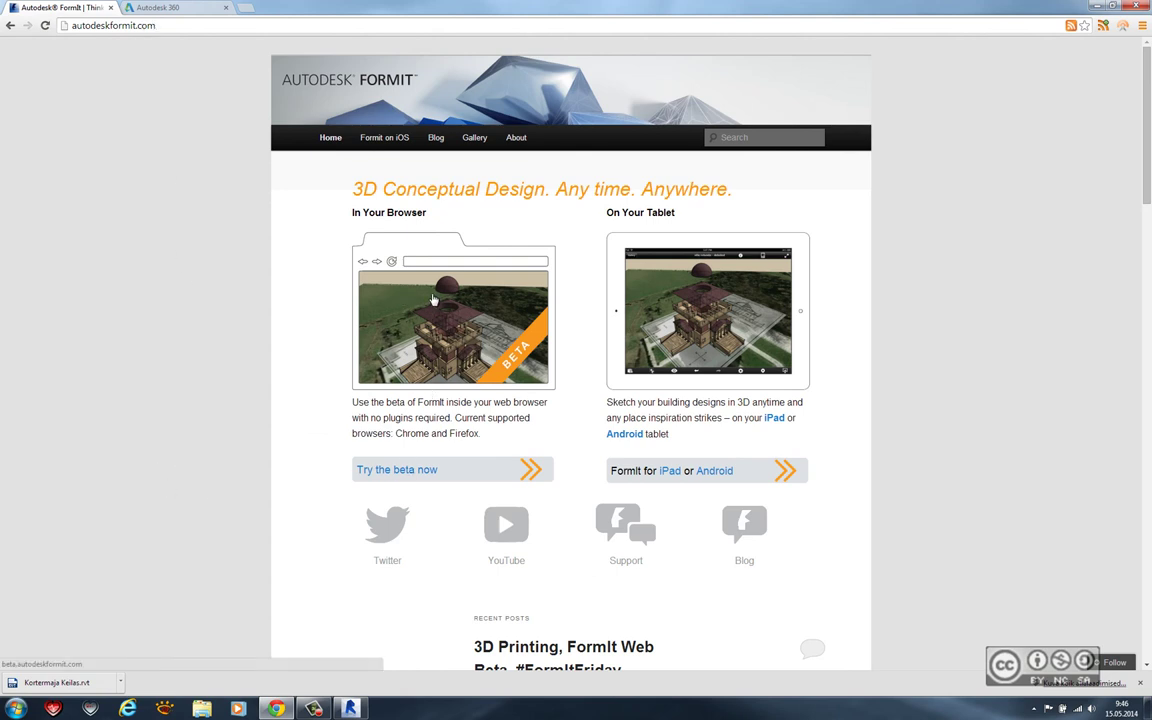
Step: Launch the FormIt web beta, sign in to the Autodesk account, and open the sketch gallery
click(408, 479)
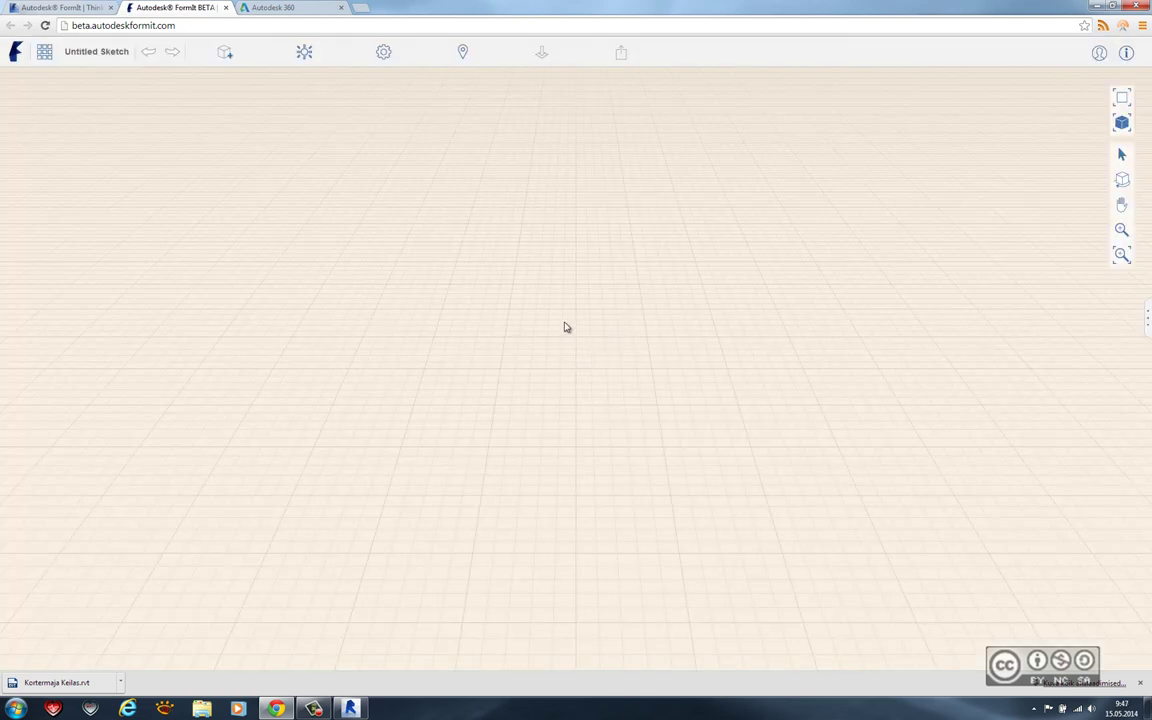
click(1099, 55)
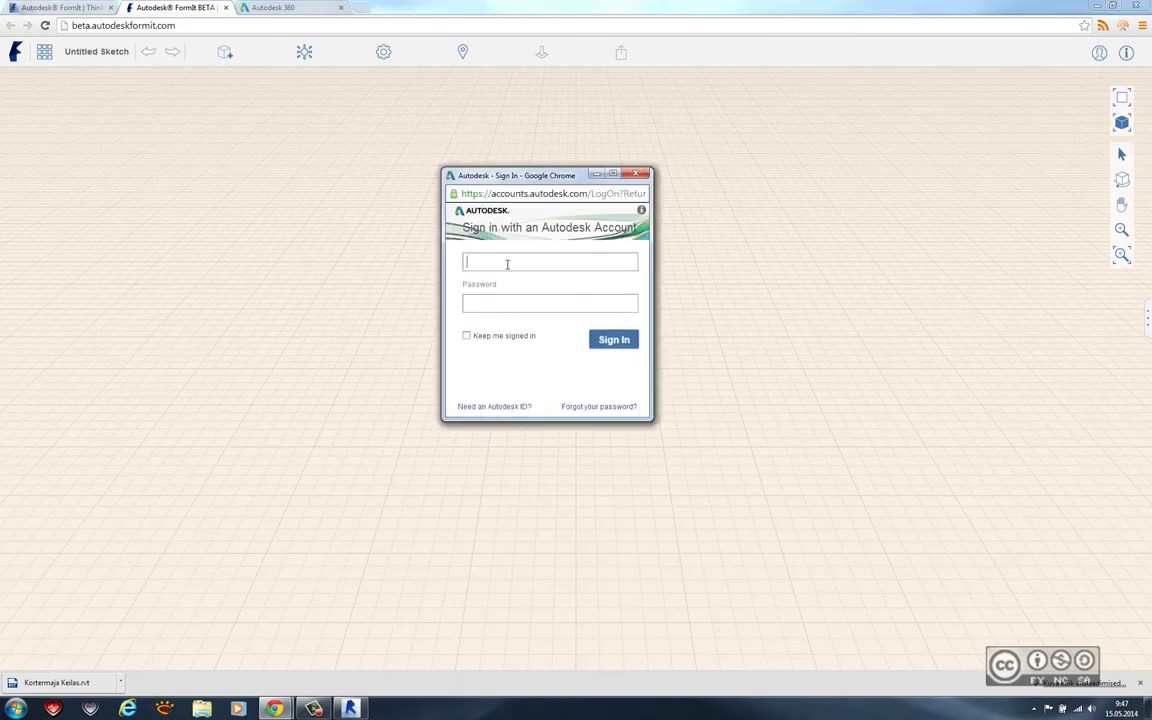
text(RAIDO)
click(615, 337)
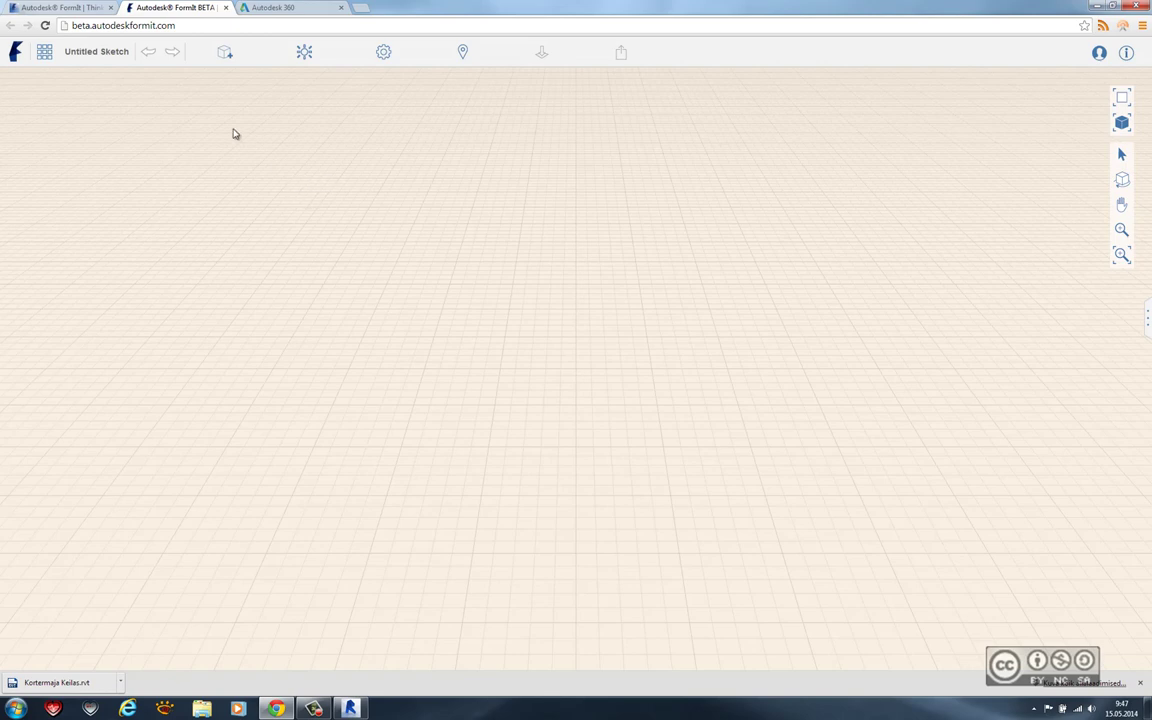
click(46, 52)
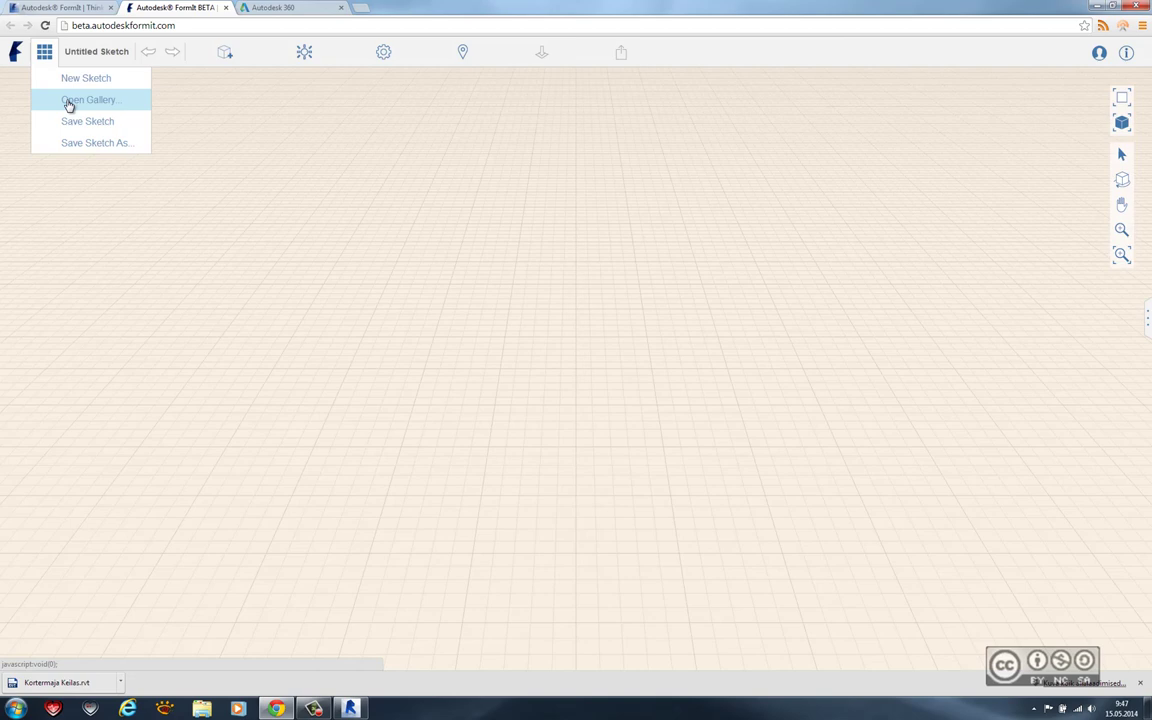
click(68, 104)
Step: Open the Kortermaja Keilas sketch, look around the mass on its site, then return to Autodesk 360
click(545, 250)
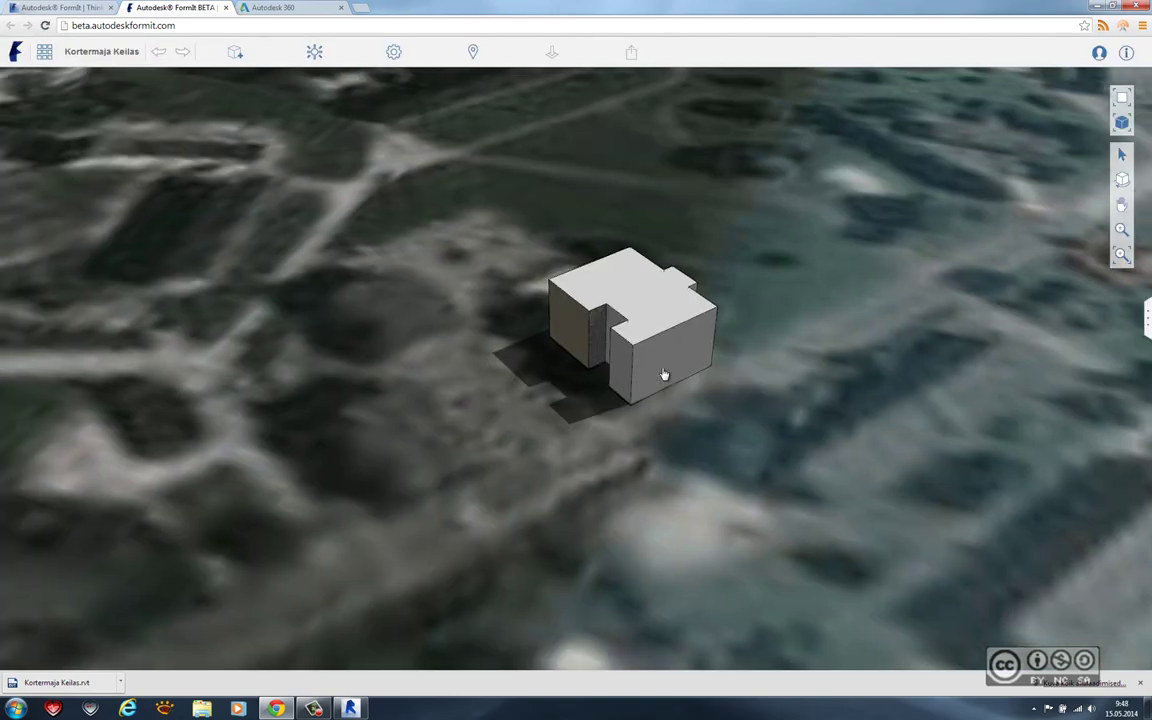
scroll(663, 374, down, 2)
scroll(614, 311, up, 4)
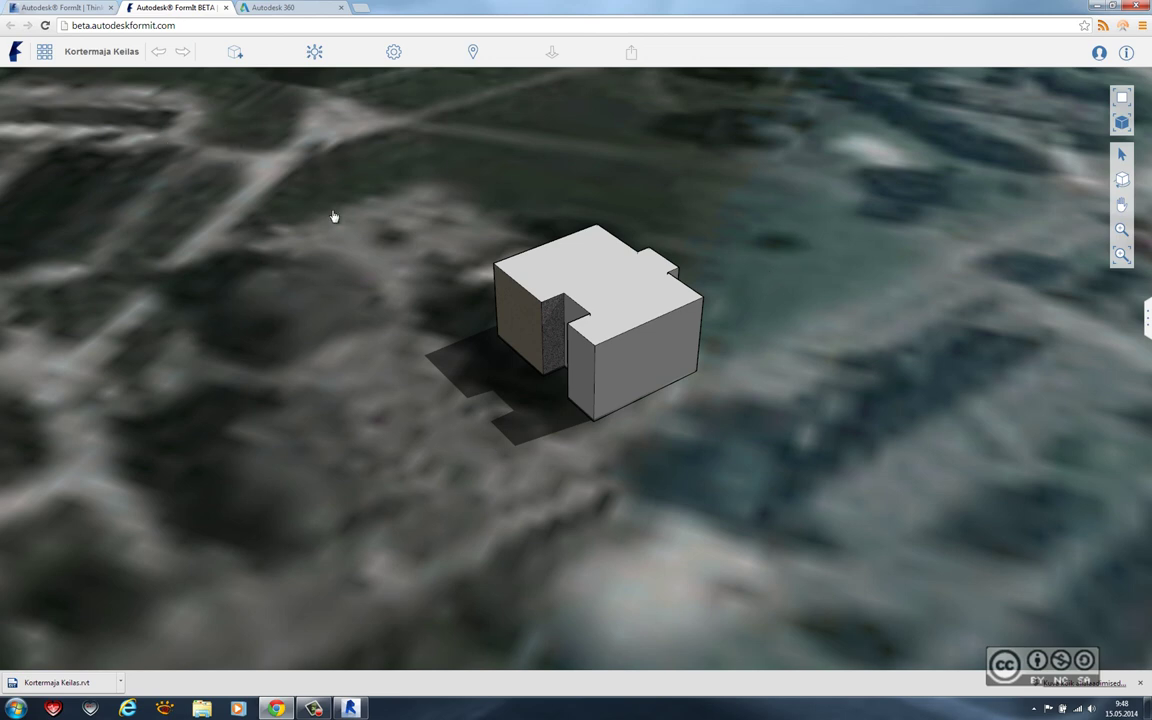
middle_drag(334, 216, 748, 318)
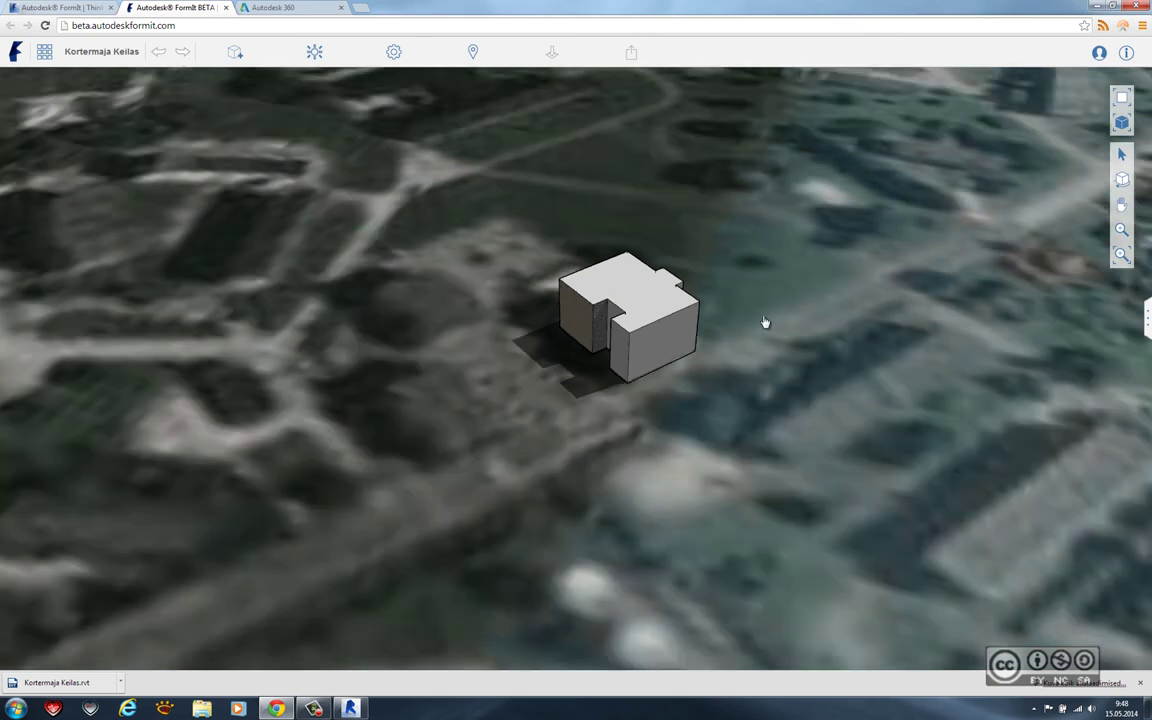
click(255, 7)
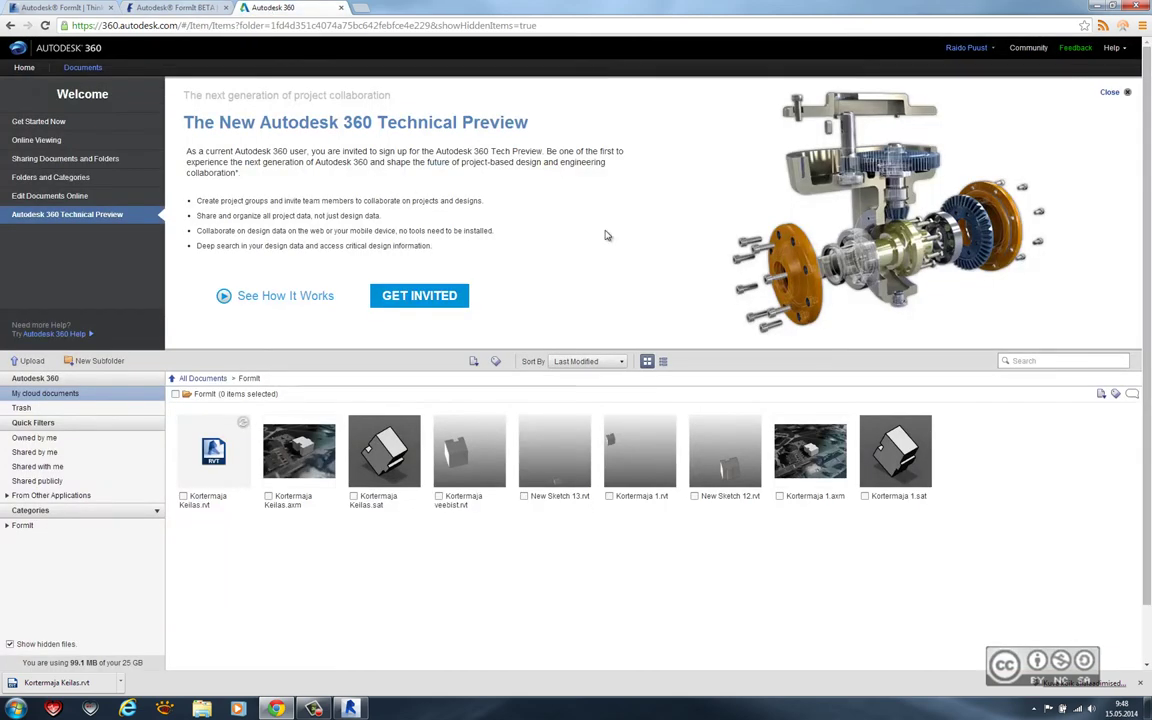